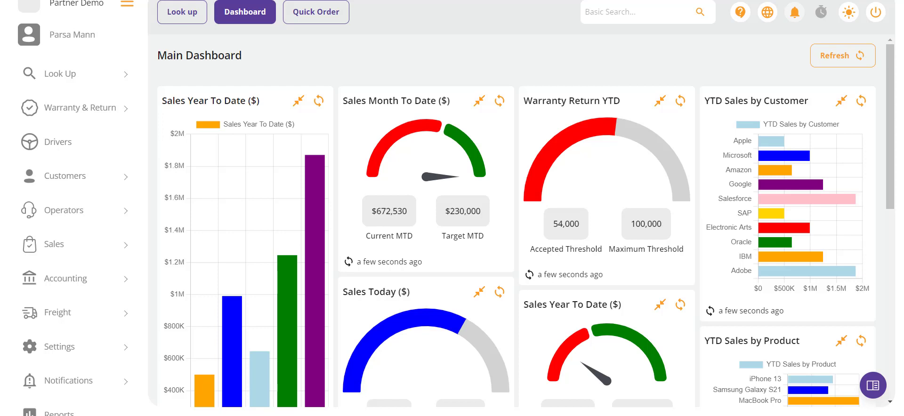
# Step: Open the Homepage Editions list of the User Platform
pyautogui.scroll(-3, 117, 201)
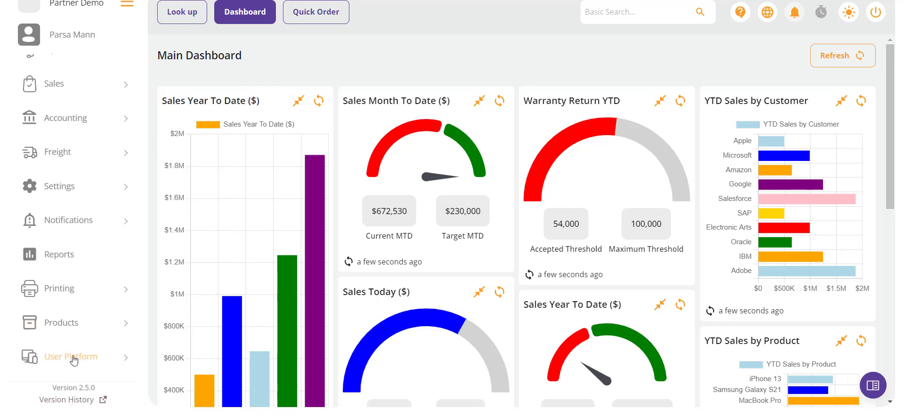
pyautogui.click(73, 360)
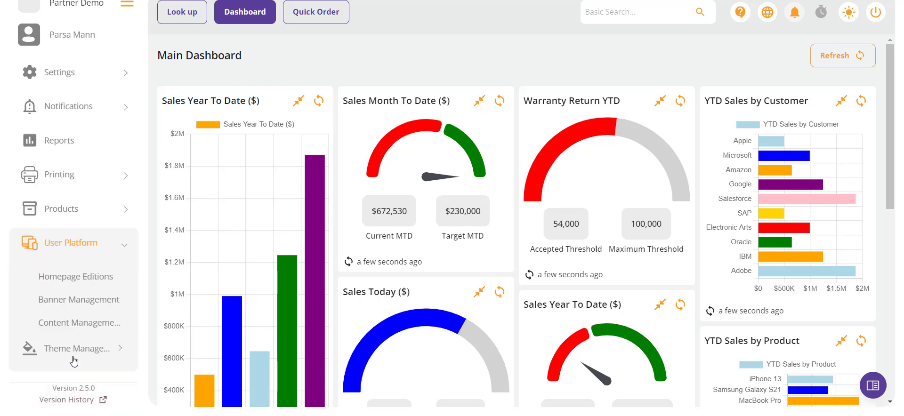
pyautogui.click(70, 278)
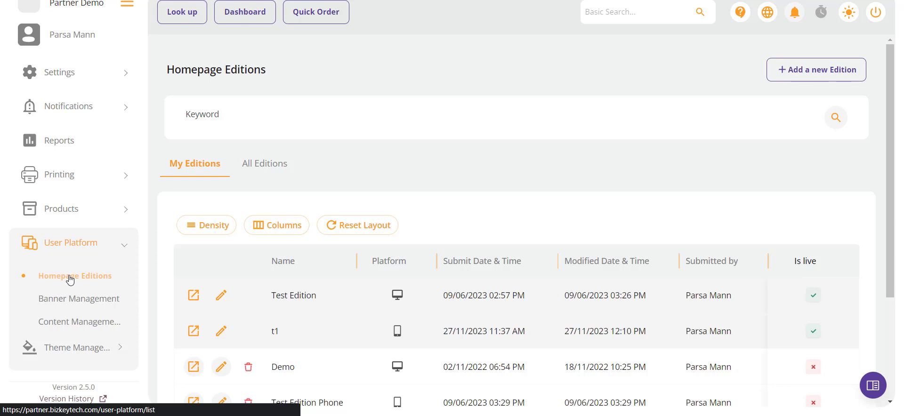
# Step: Look through the list of all homepage editions and return to the list of own editions
pyautogui.click(266, 167)
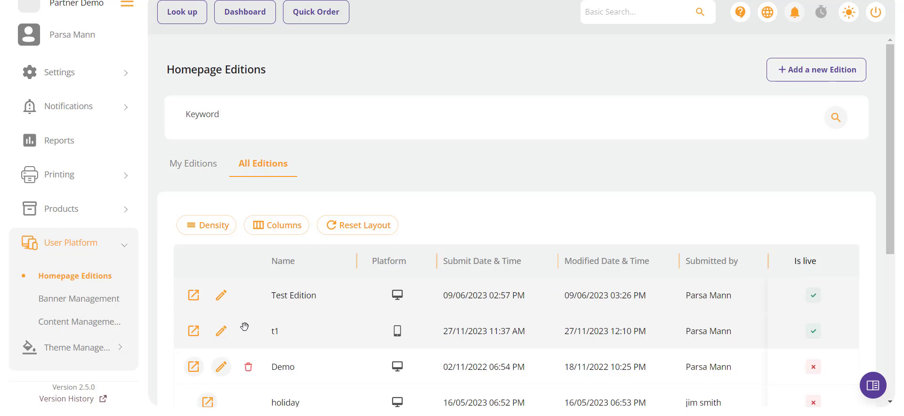
pyautogui.scroll(-5, 242, 375)
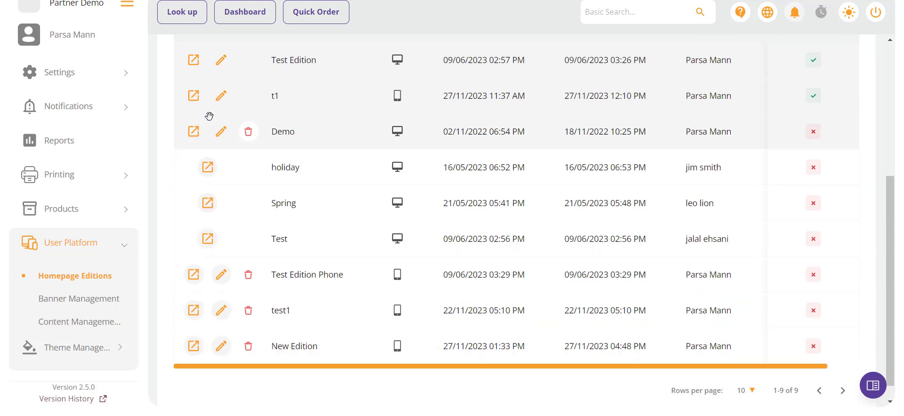
pyautogui.scroll(5, 212, 188)
pyautogui.click(197, 172)
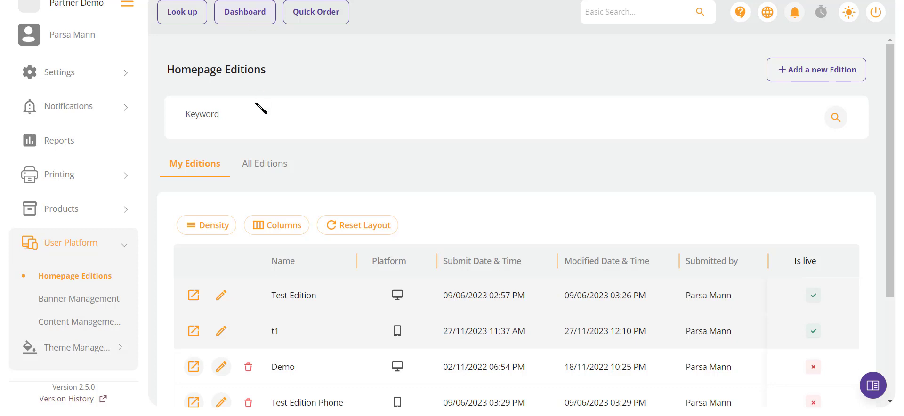
# Step: Delete the existing phone edition named New Edition from own homepage editions and confirm its removal
pyautogui.scroll(-3, 297, 164)
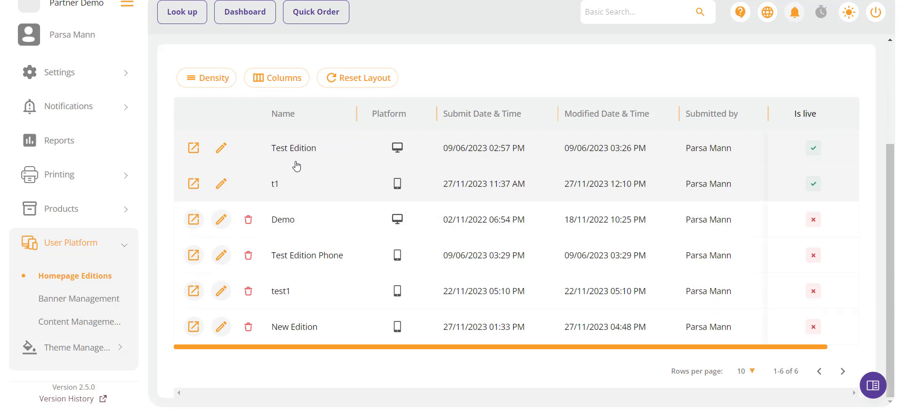
pyautogui.hscroll(2, 354, 217)
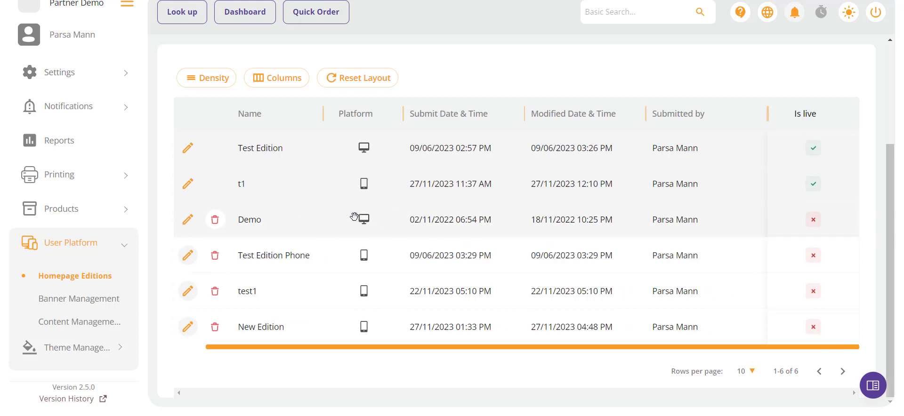
pyautogui.click(216, 328)
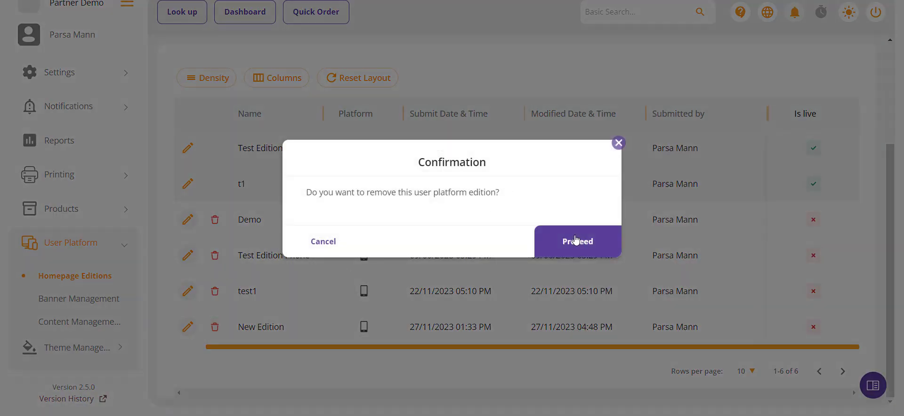
pyautogui.click(576, 240)
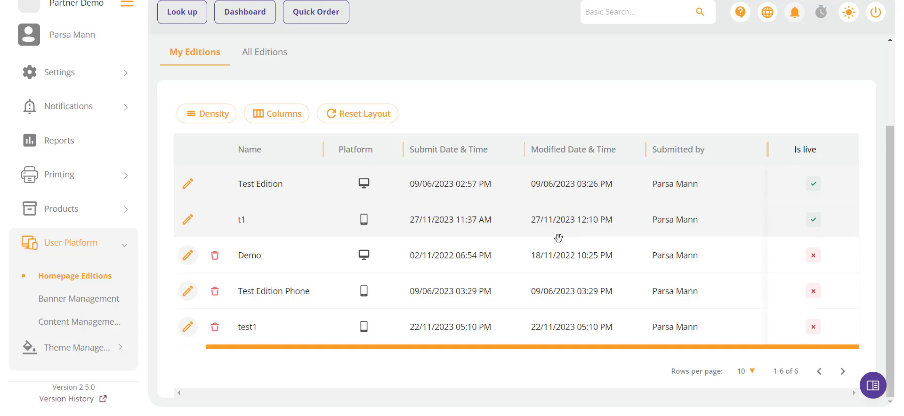
# Step: Preview the live Test Edition homepage from its banner down to the Category Component and return to the editions list
pyautogui.hscroll(-2, 191, 326)
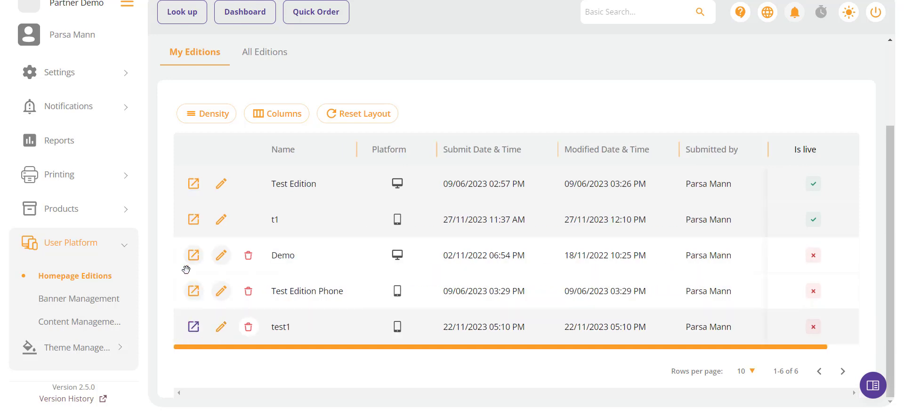
pyautogui.click(194, 184)
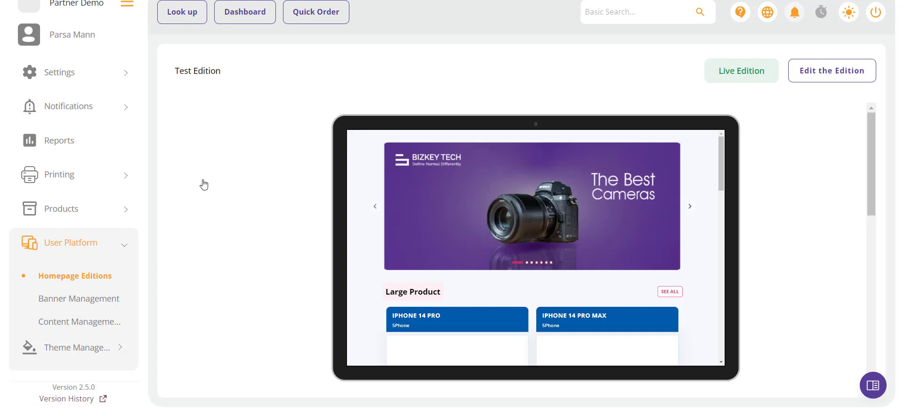
pyautogui.scroll(-5, 469, 246)
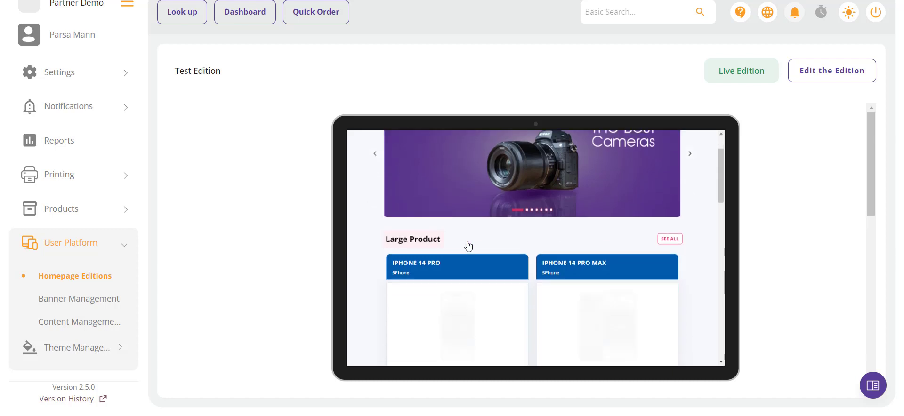
pyautogui.scroll(-2, 468, 246)
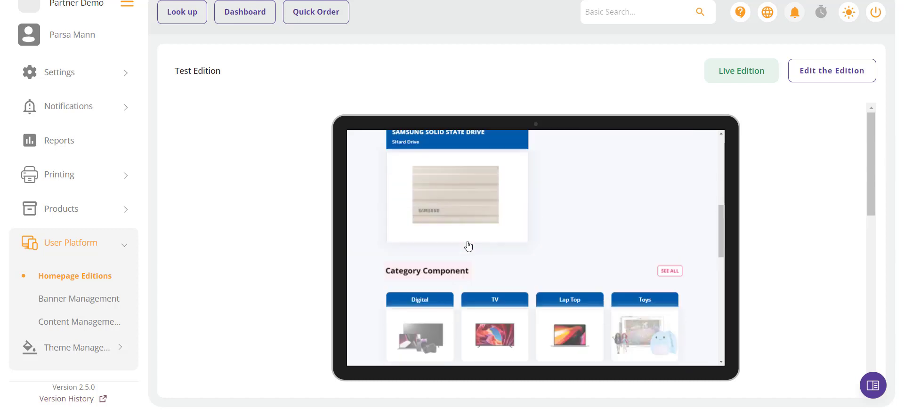
pyautogui.scroll(7, 468, 246)
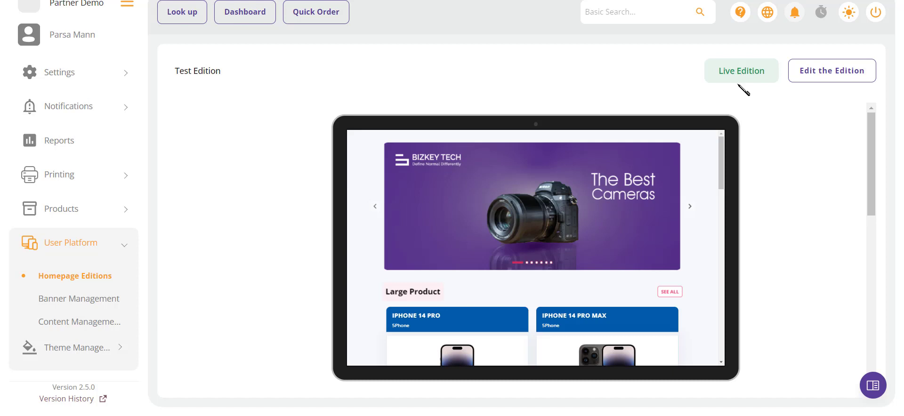
pyautogui.hotkey('alt', 'Left')
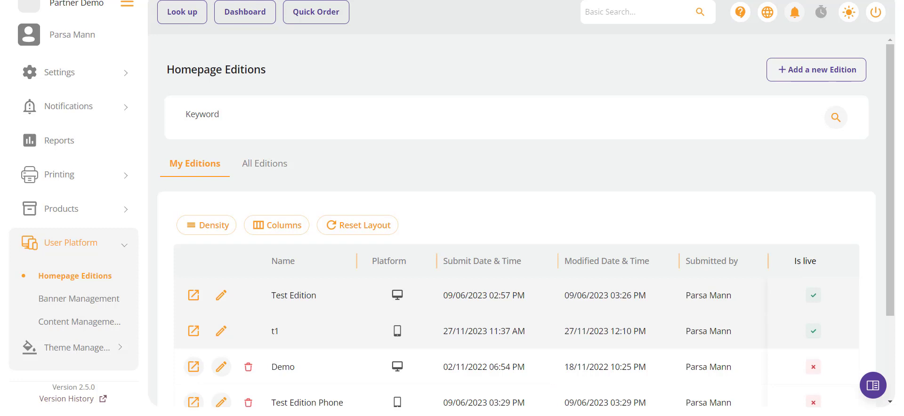
# Step: Add a homepage edition titled New Edition for the Phone platform
pyautogui.click(807, 76)
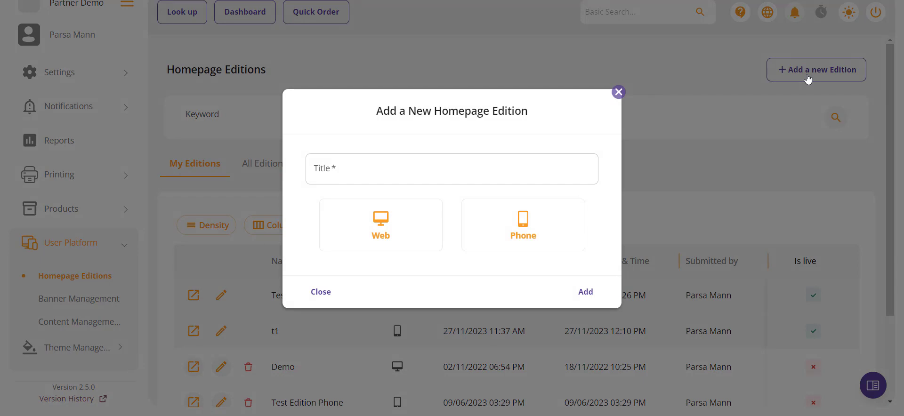
pyautogui.click(342, 178)
pyautogui.write('N')
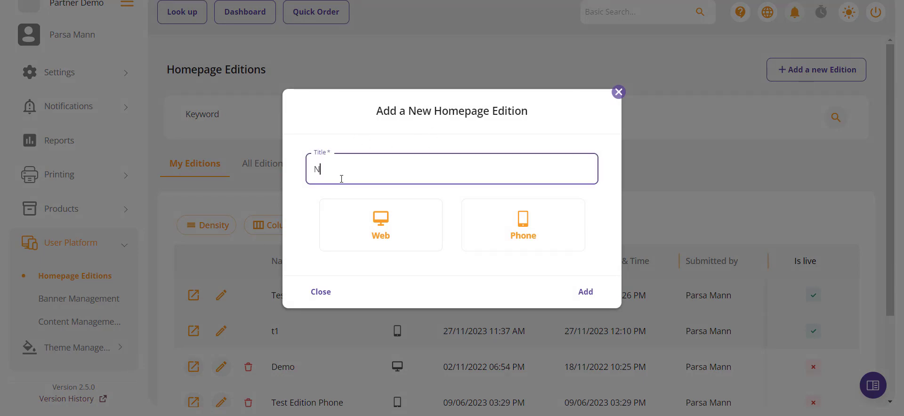
pyautogui.write('ew Edition')
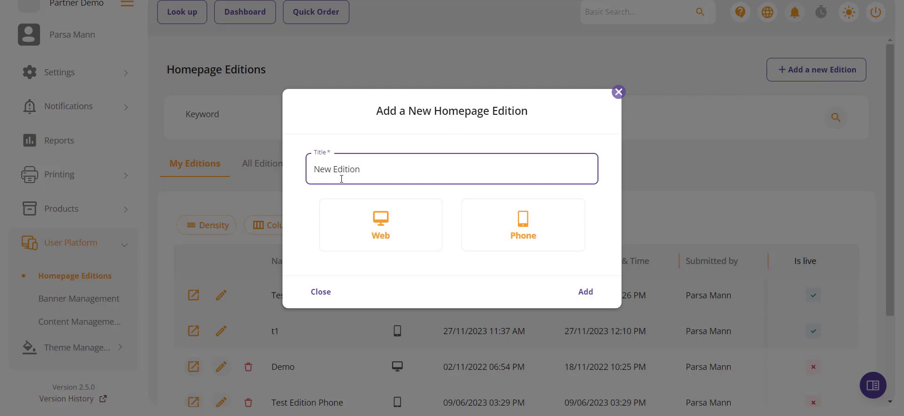
pyautogui.click(520, 237)
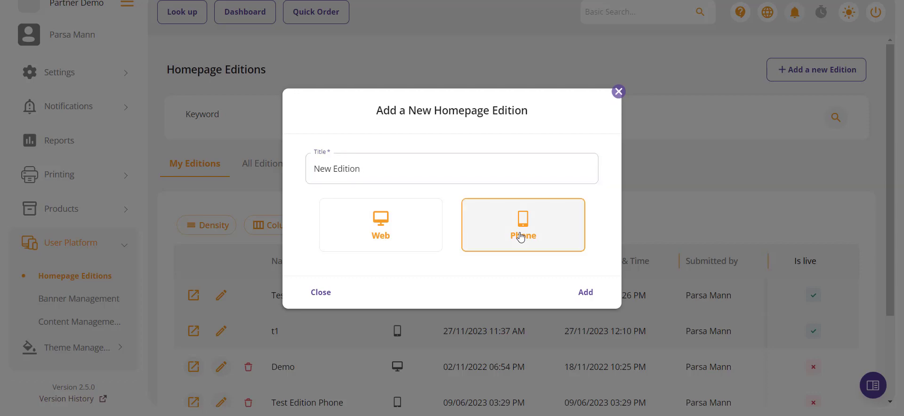
pyautogui.click(582, 295)
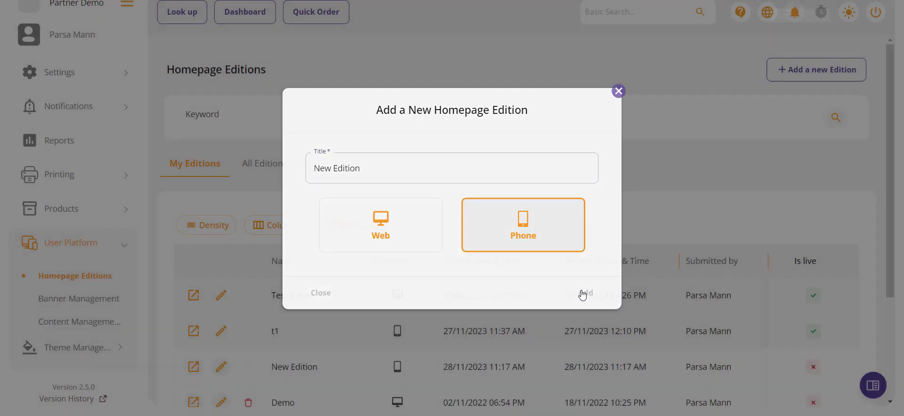
# Step: Open the newly added New Edition for editing and create a tab titled Tab1
pyautogui.scroll(-3, 310, 330)
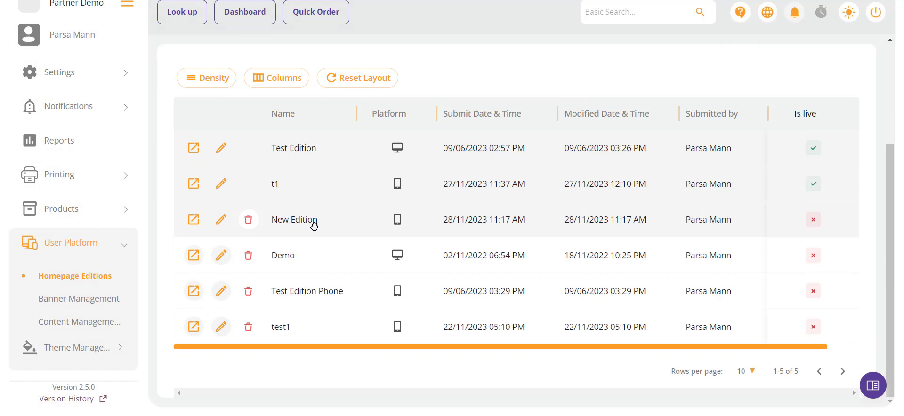
pyautogui.click(221, 219)
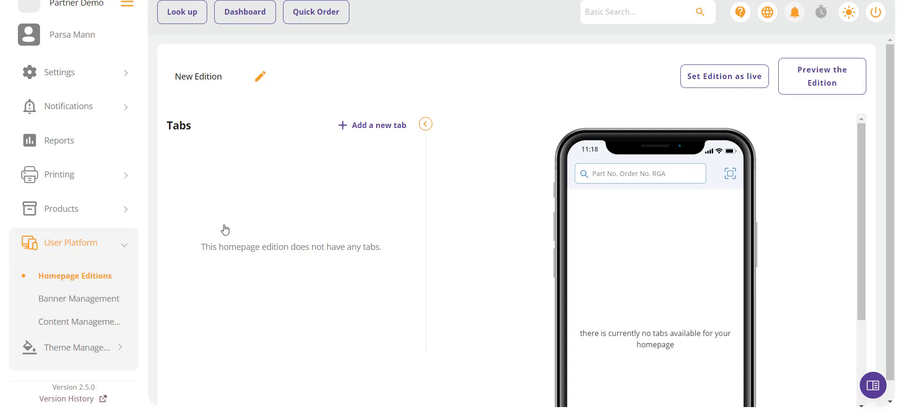
pyautogui.click(364, 124)
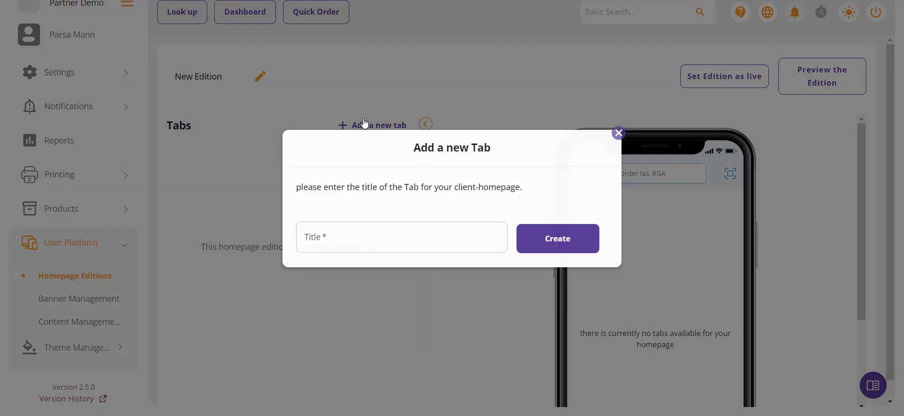
pyautogui.click(308, 235)
pyautogui.write('Tab')
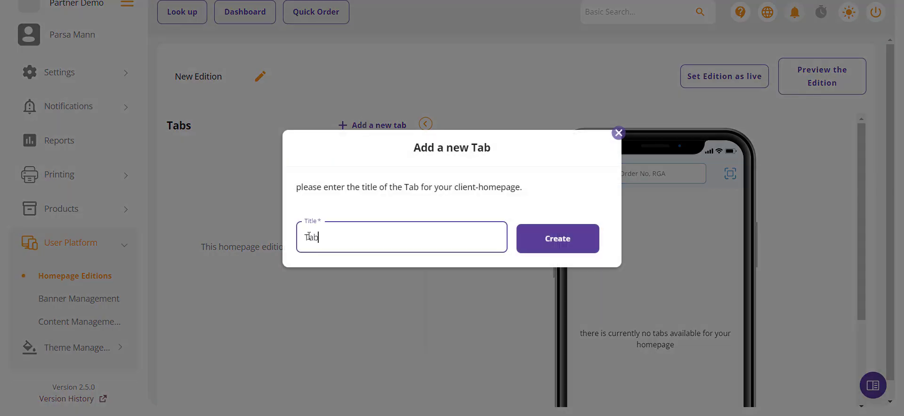
pyautogui.write('1')
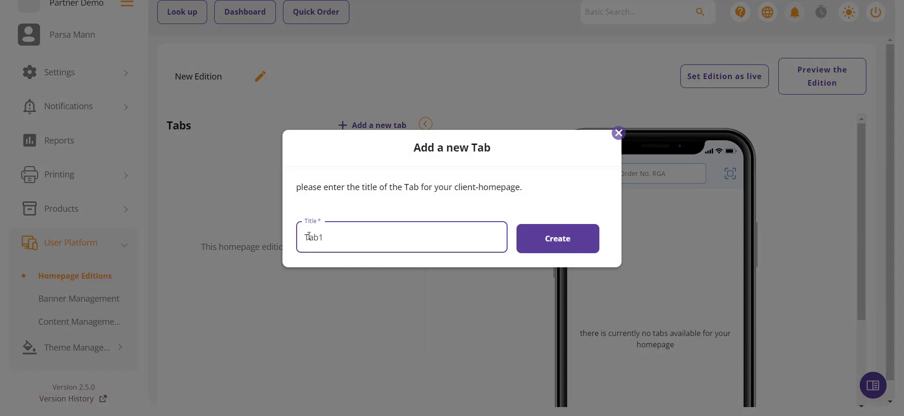
pyautogui.click(579, 242)
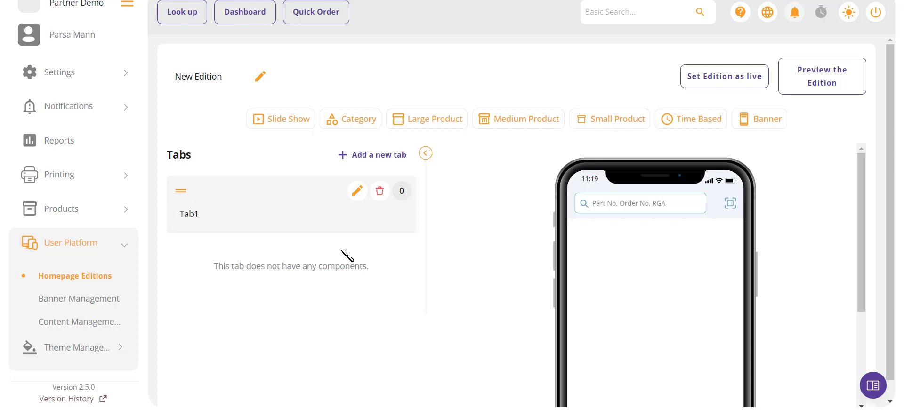
# Step: Create a second tab titled Tab2 in the edition
pyautogui.click(362, 159)
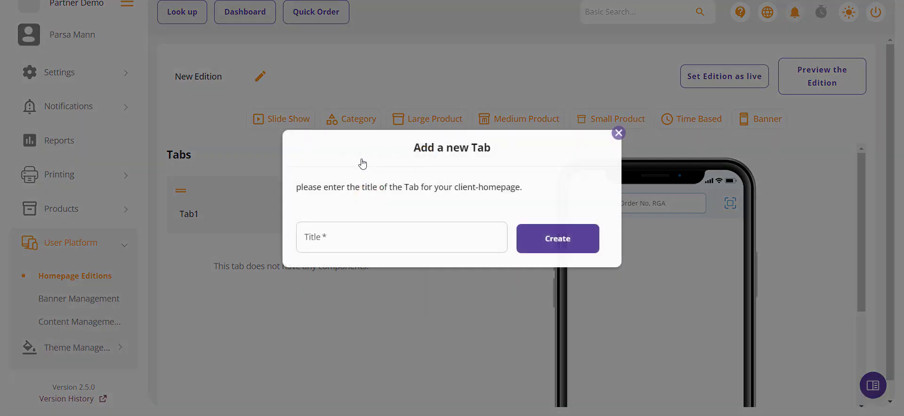
pyautogui.click(316, 247)
pyautogui.write('Tab2')
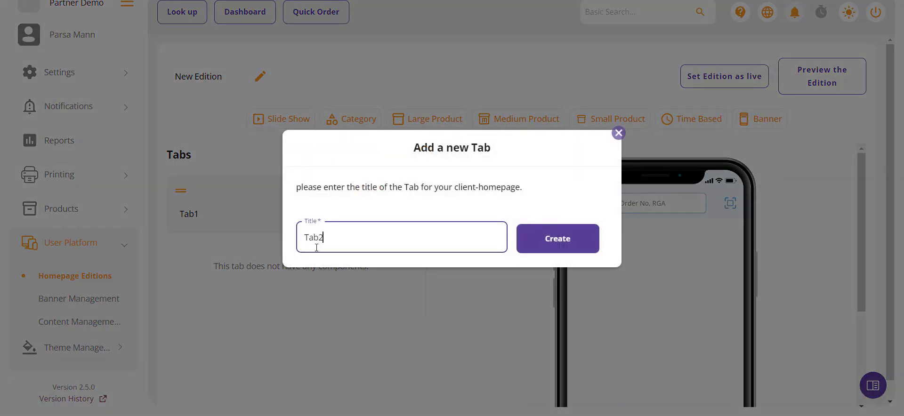
pyautogui.click(577, 249)
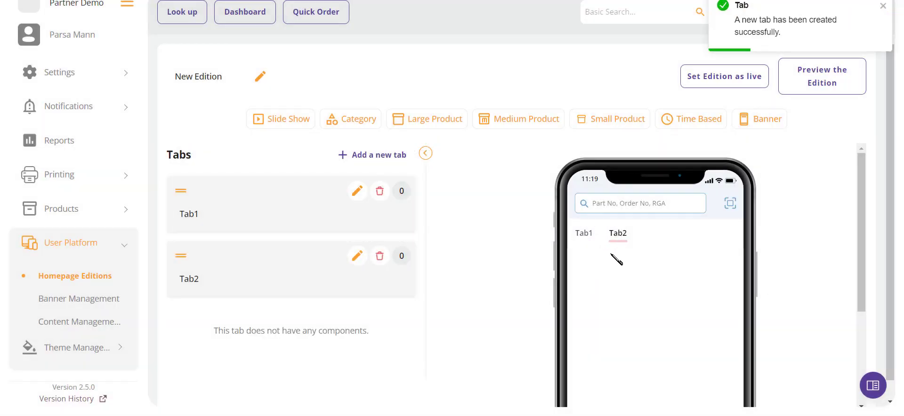
# Step: Switch to Tab1 and back to Tab2, and try to reorder Tab2 in the tab list
pyautogui.click(591, 234)
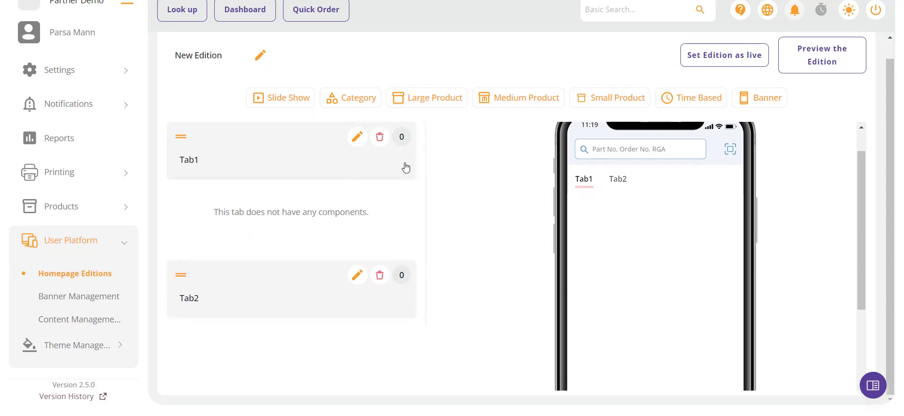
pyautogui.click(397, 281)
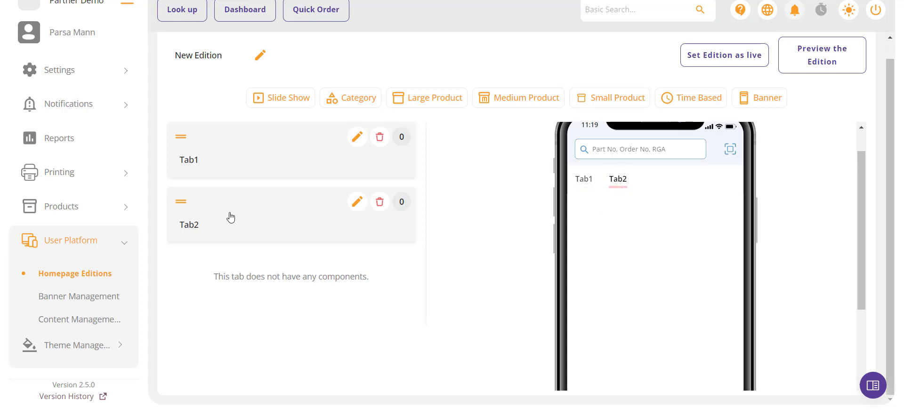
pyautogui.moveTo(180, 200); pyautogui.dragTo(188, 266)
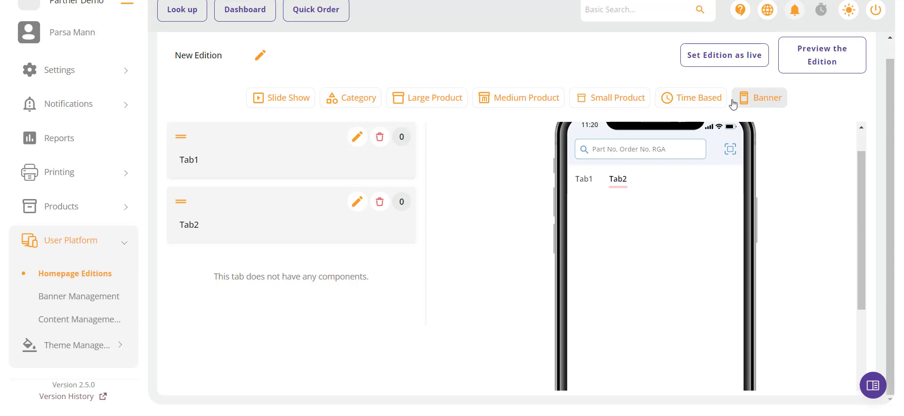
# Step: Add a Banner component titled B1 to Tab2
pyautogui.click(752, 103)
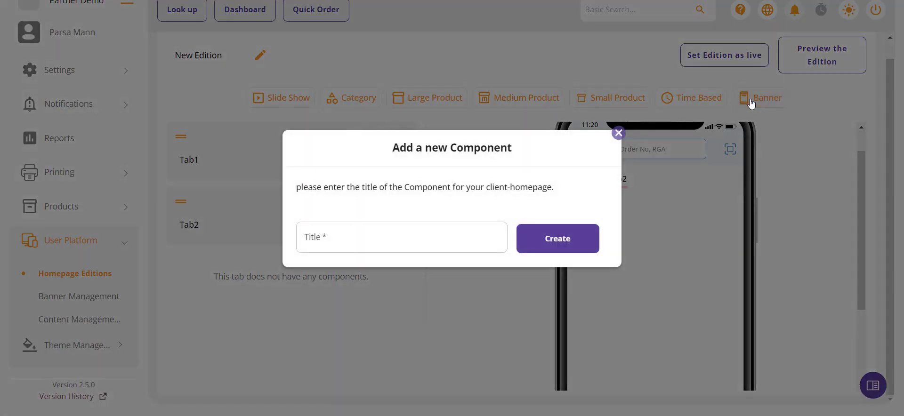
pyautogui.click(380, 238)
pyautogui.write('B')
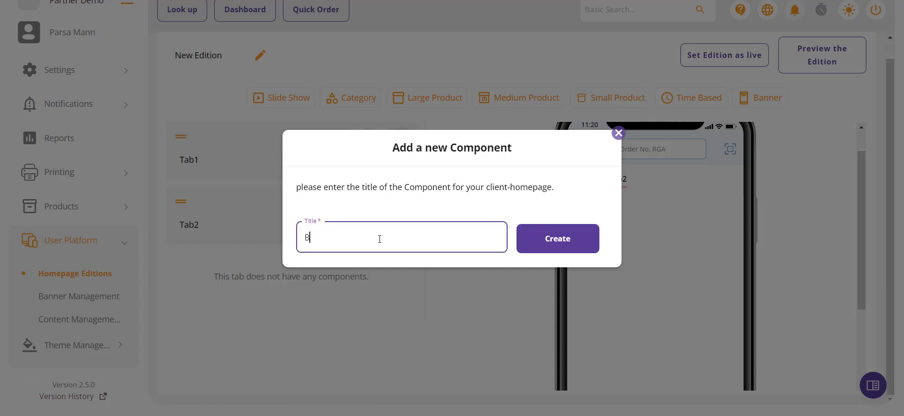
pyautogui.write('1')
pyautogui.click(573, 242)
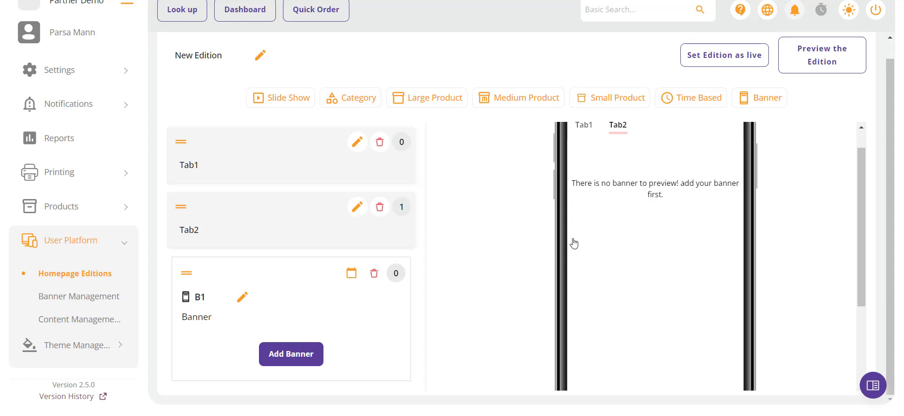
# Step: Open the display schedule of banner component B1 and set its start to 2023/11/28 00:01
pyautogui.click(351, 277)
pyautogui.scroll(-3, 351, 281)
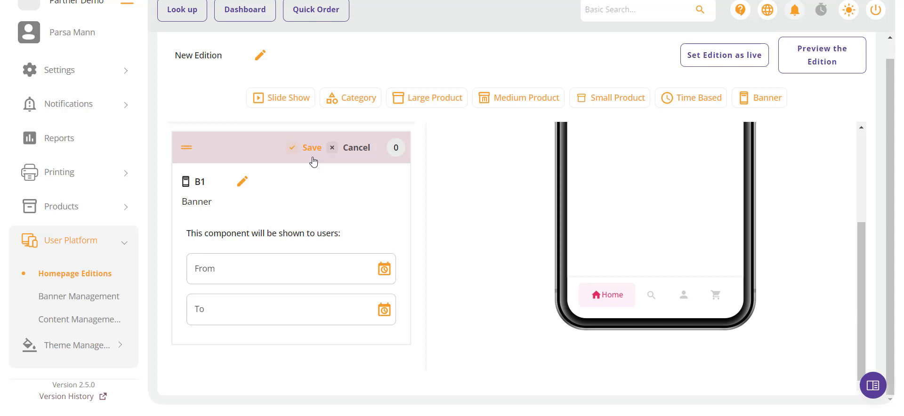
pyautogui.click(382, 273)
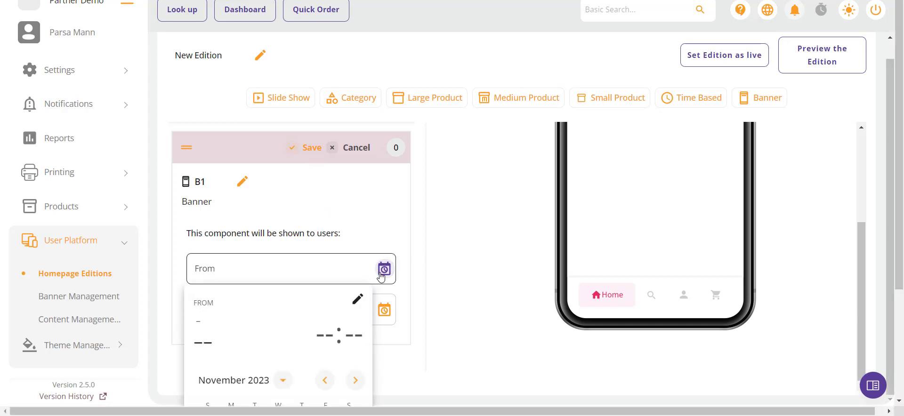
pyautogui.scroll(-3, 326, 359)
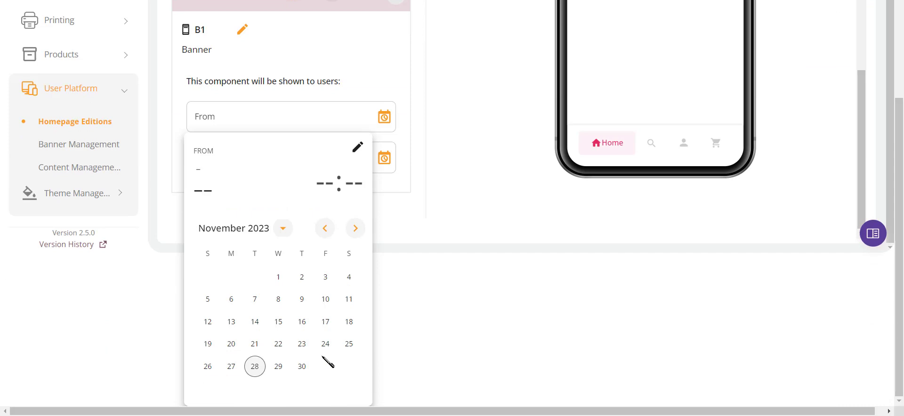
pyautogui.click(249, 369)
pyautogui.click(280, 278)
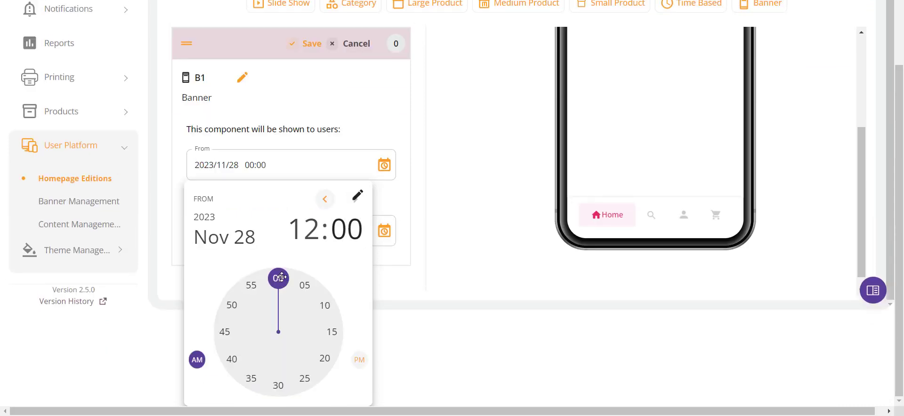
pyautogui.click(281, 278)
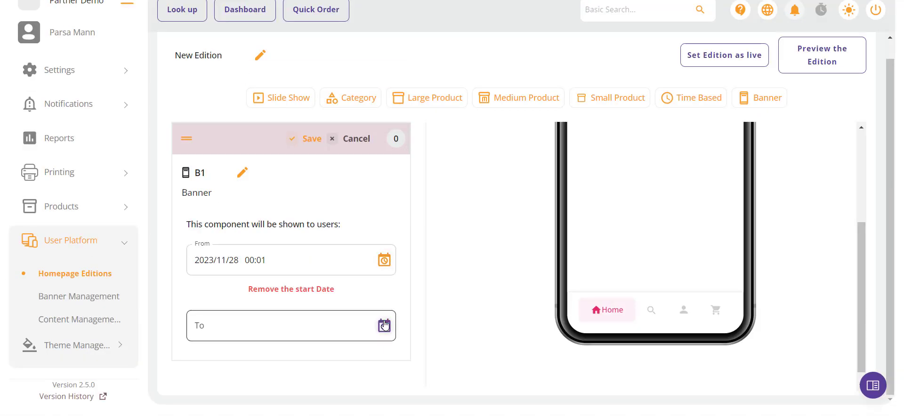
# Step: Set B1's display end to 2023/11/30 00:00 and save the schedule
pyautogui.click(384, 324)
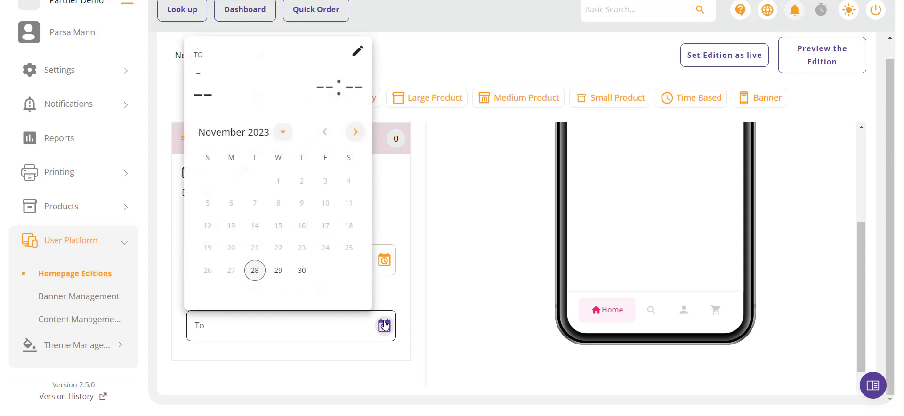
pyautogui.click(302, 270)
pyautogui.click(278, 185)
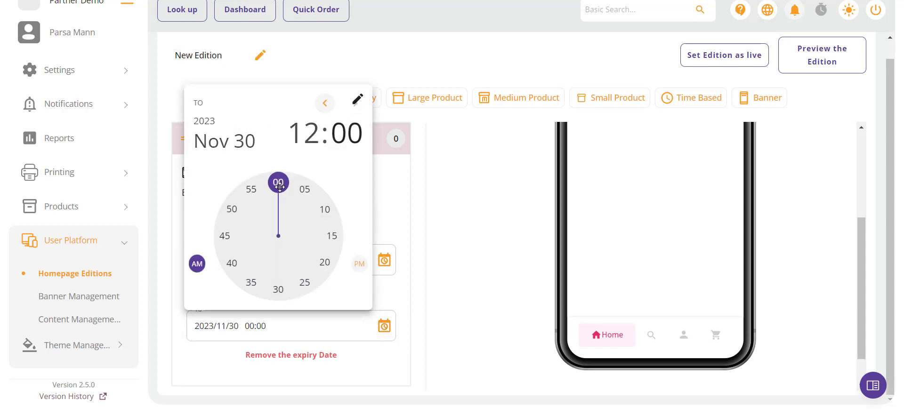
pyautogui.click(279, 187)
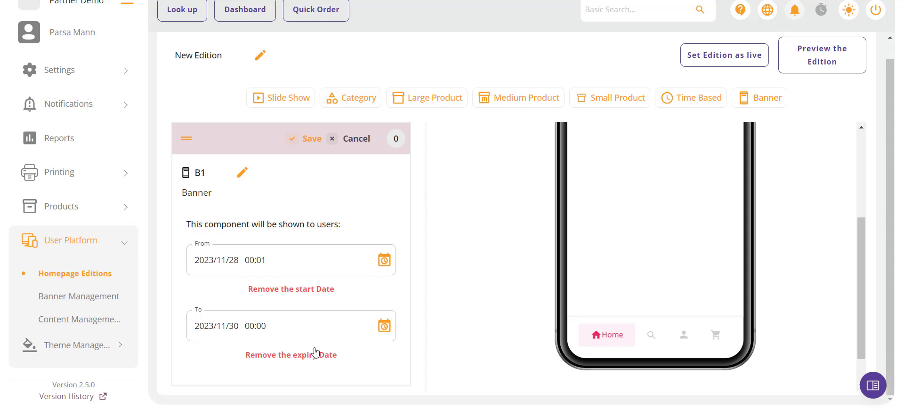
pyautogui.click(299, 145)
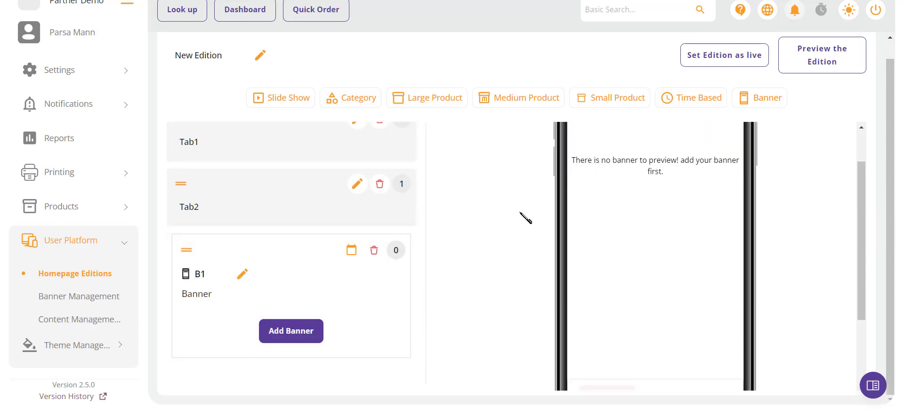
# Step: Add the The_Best_Cameras banner to component B1 and save the component
pyautogui.click(311, 334)
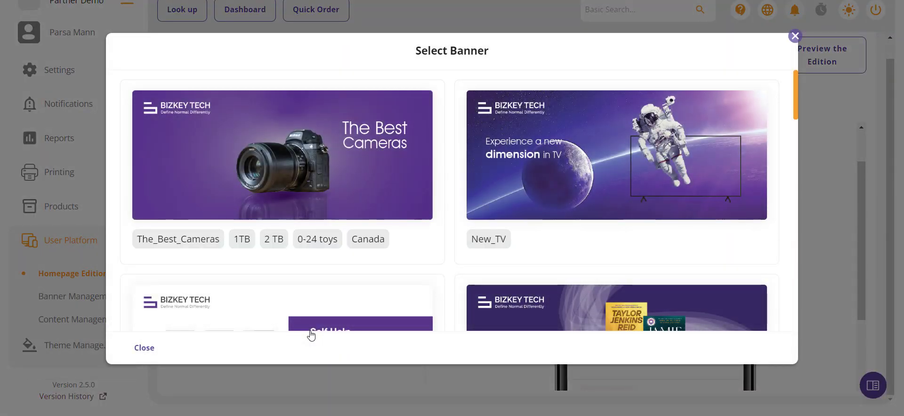
pyautogui.click(401, 216)
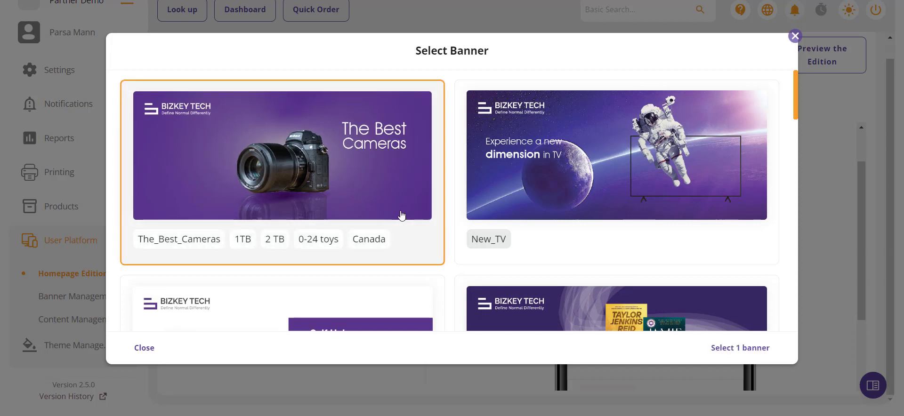
pyautogui.click(740, 348)
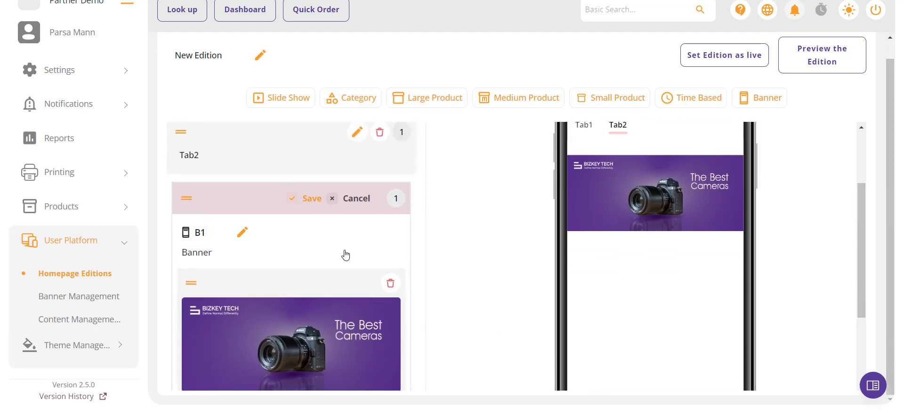
pyautogui.click(307, 201)
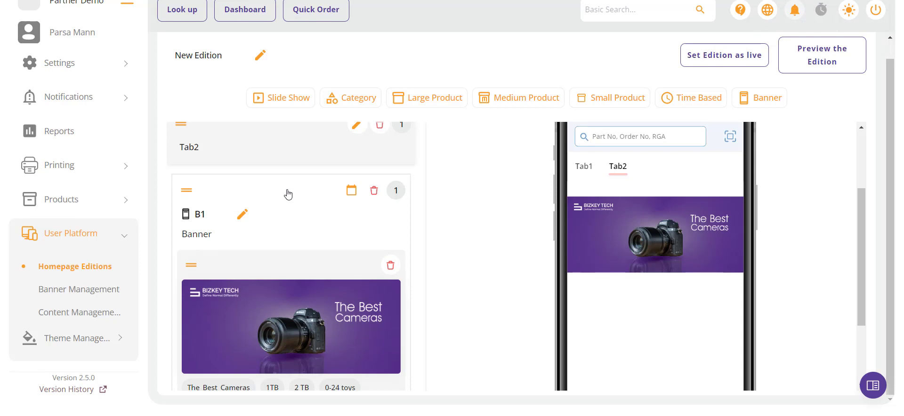
# Step: Add a Slide Show component titled S1 to Tab2
pyautogui.click(281, 95)
pyautogui.click(333, 235)
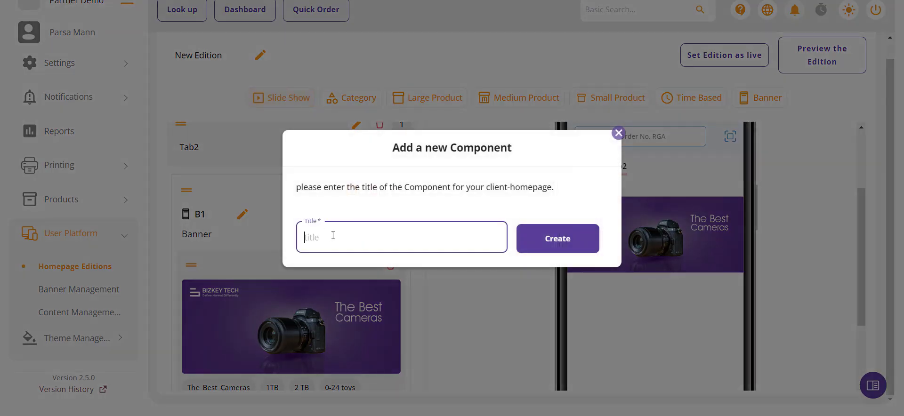
pyautogui.write('S1')
pyautogui.click(558, 238)
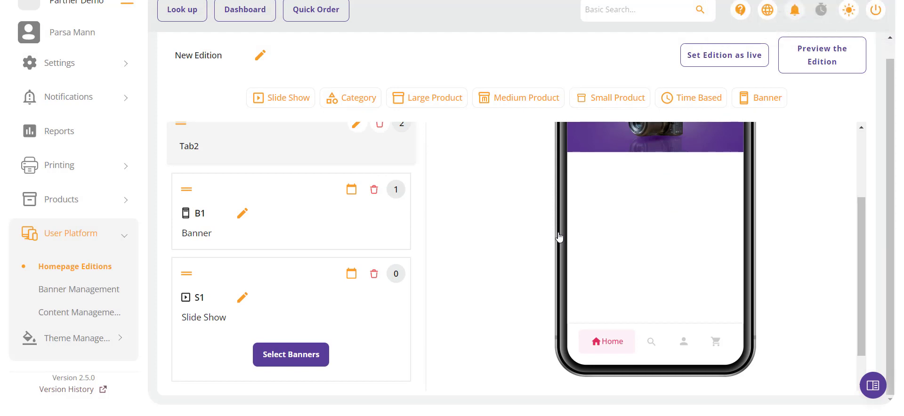
# Step: Add the The_Best_Cameras, New_TV and Fiction Books banners to slide show S1, save it, and view its second and third slides in the phone preview
pyautogui.click(286, 360)
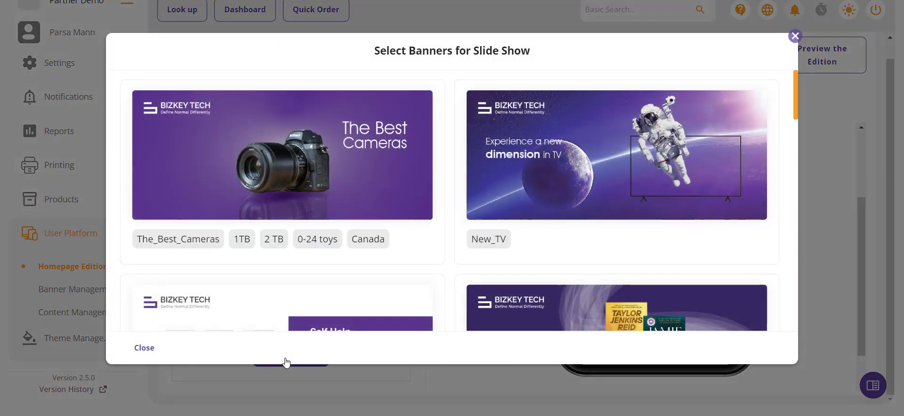
pyautogui.click(327, 198)
pyautogui.click(572, 257)
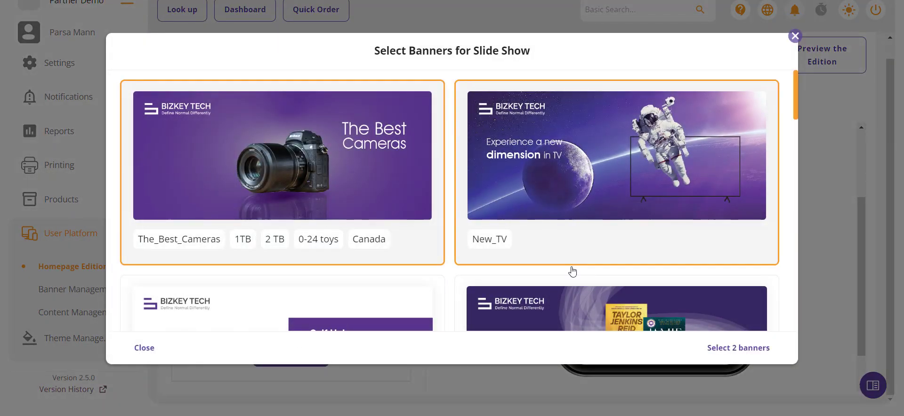
pyautogui.click(572, 309)
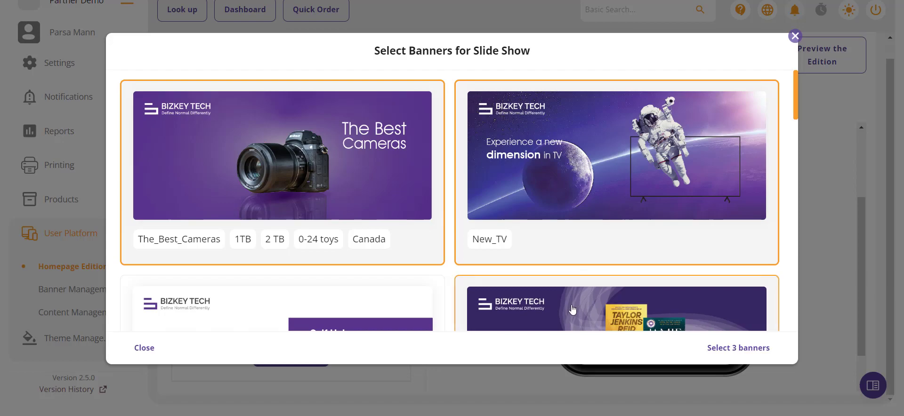
pyautogui.click(731, 347)
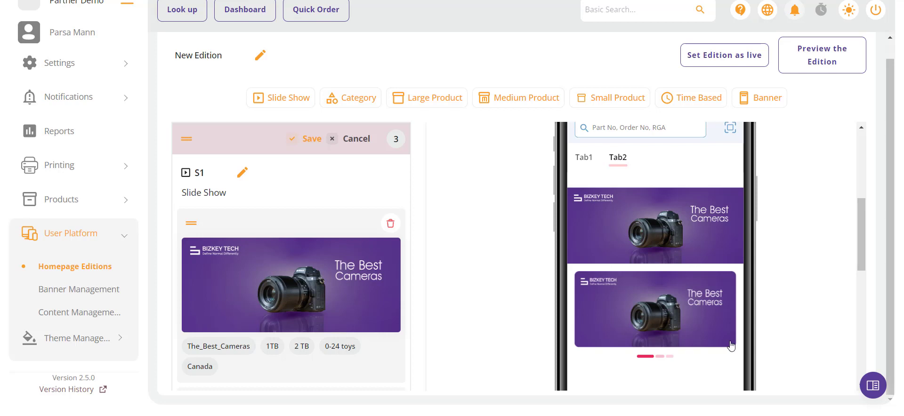
pyautogui.scroll(1, 267, 275)
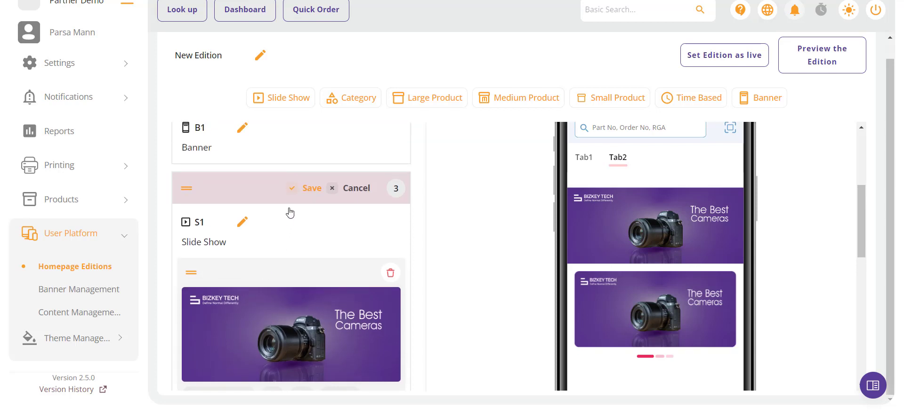
pyautogui.click(293, 192)
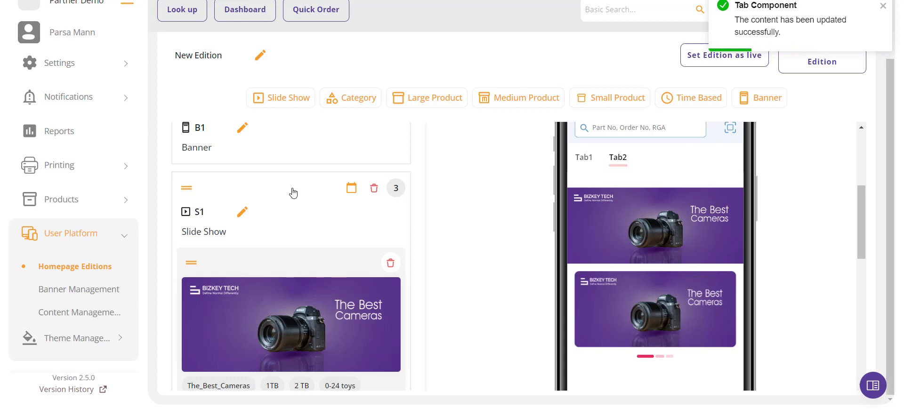
pyautogui.click(659, 357)
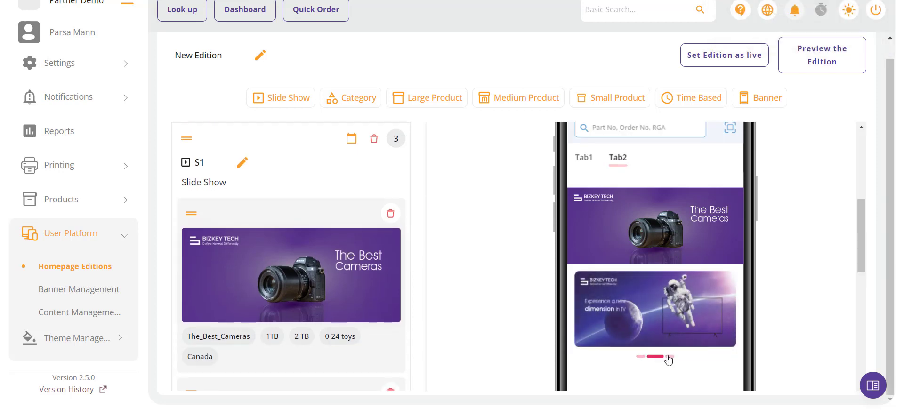
pyautogui.click(668, 357)
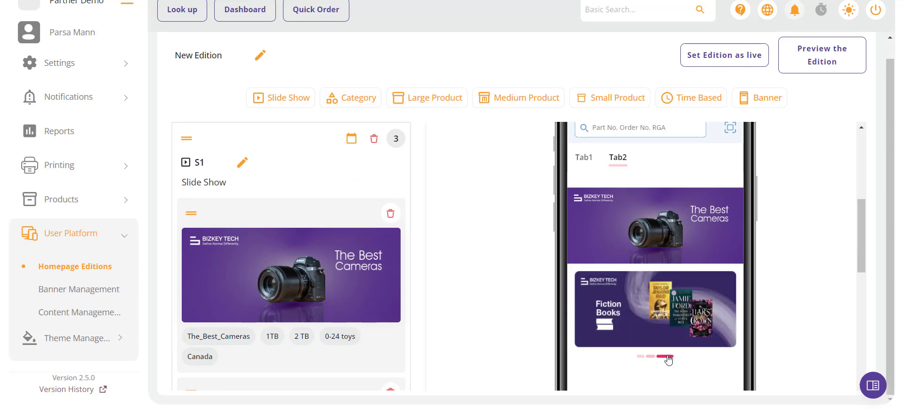
# Step: Add a Category component titled C1 to Tab2
pyautogui.click(354, 98)
pyautogui.click(334, 235)
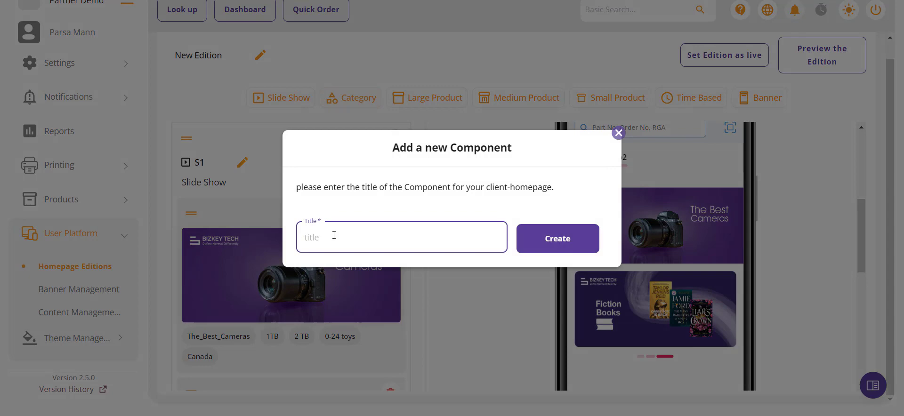
pyautogui.write('C1')
pyautogui.click(570, 247)
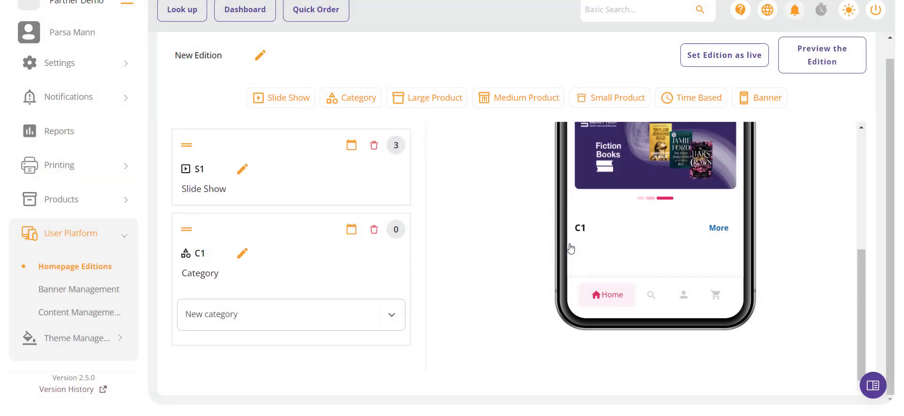
# Step: Add the Digital and Radiator categories to component C1 and save it
pyautogui.click(222, 316)
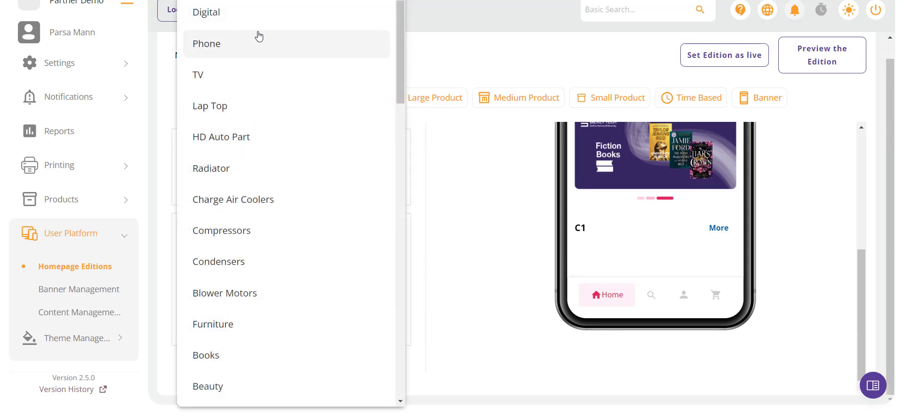
pyautogui.click(238, 21)
pyautogui.click(233, 313)
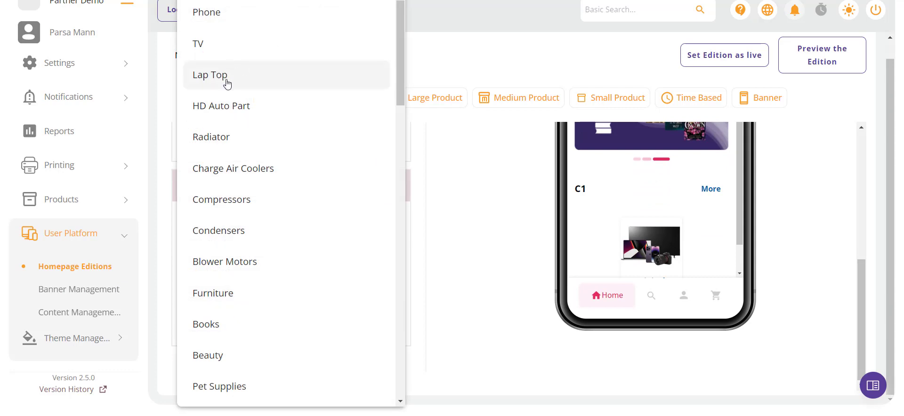
pyautogui.click(216, 140)
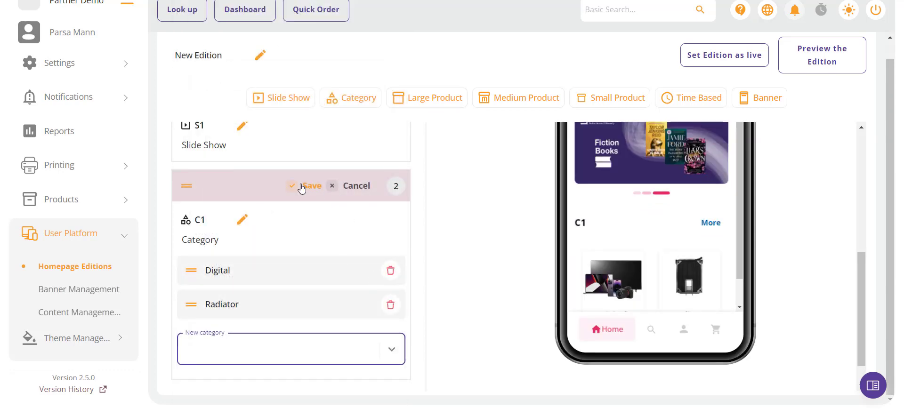
pyautogui.click(293, 186)
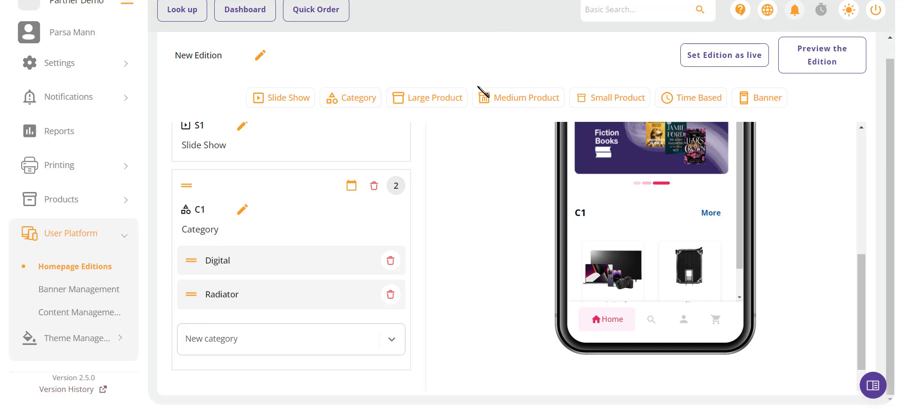
# Step: Add a Medium Product component titled M1 to Tab2
pyautogui.click(509, 97)
pyautogui.click(343, 232)
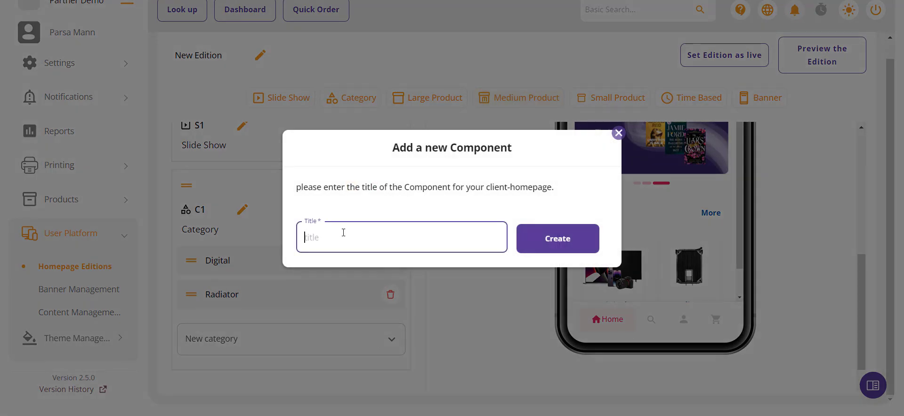
pyautogui.write('M1')
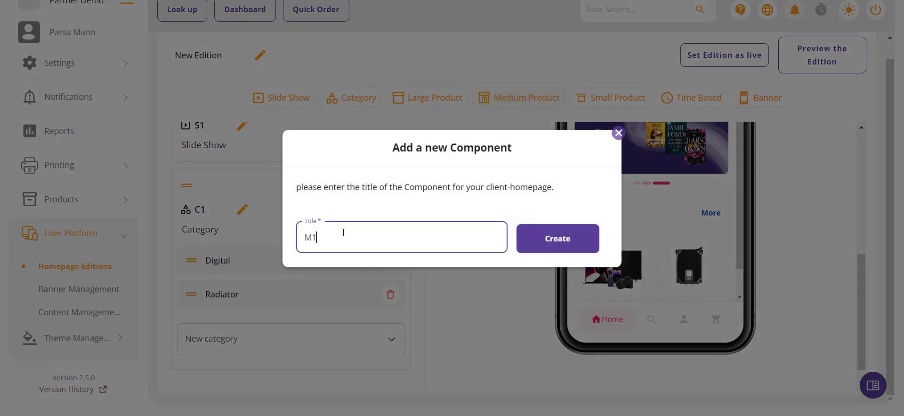
pyautogui.click(545, 239)
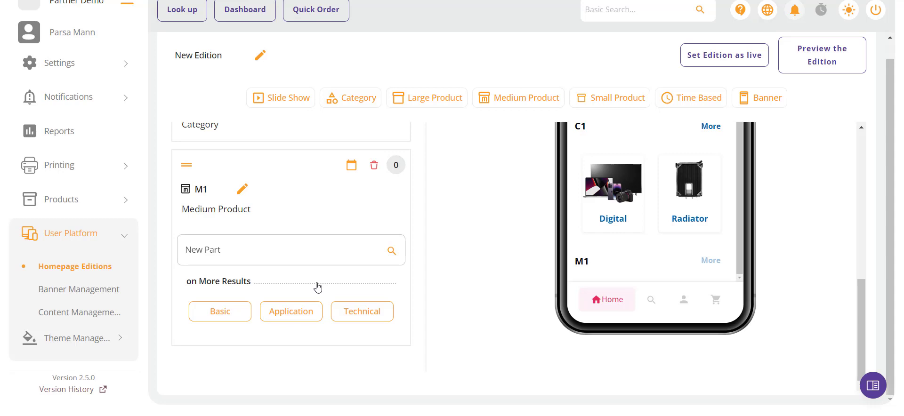
# Step: Add the IPHONE 14 PRO and IPHONE 14 PRO MAX parts to component M1
pyautogui.click(245, 248)
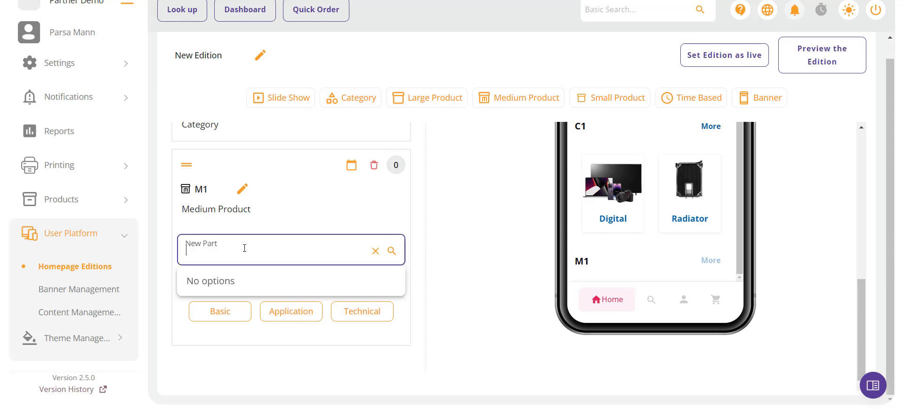
pyautogui.write('iphone')
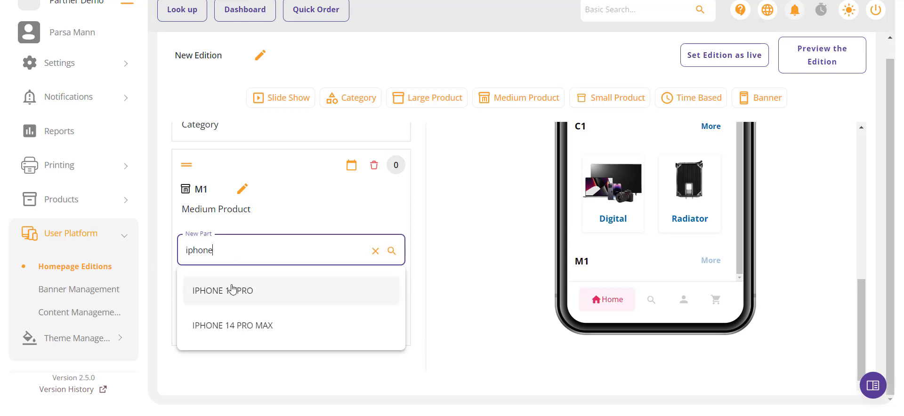
pyautogui.click(232, 290)
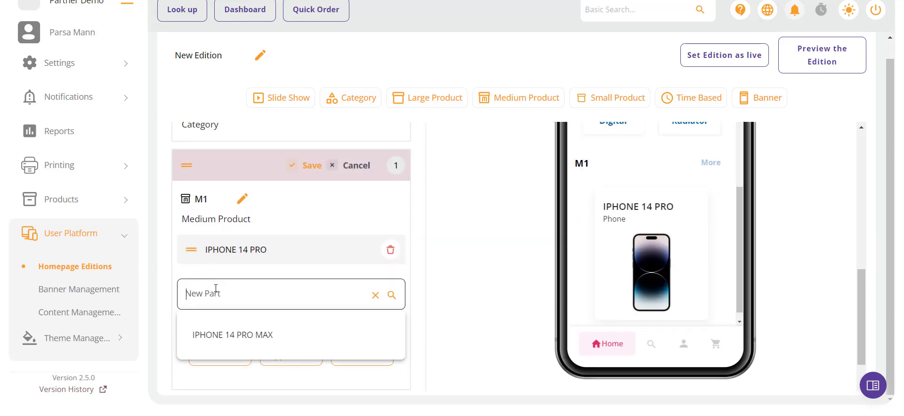
pyautogui.click(230, 331)
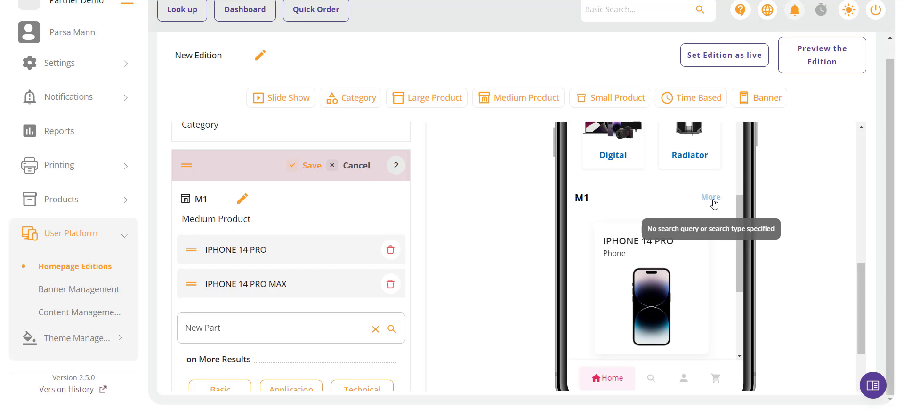
# Step: Bind a basic search for category Digital, sub-category Phone to M1's More button and save the component
pyautogui.scroll(-2, 330, 240)
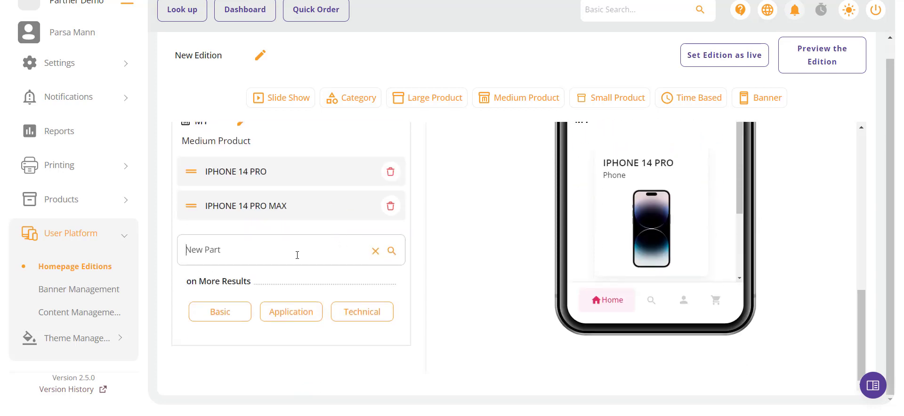
pyautogui.click(225, 318)
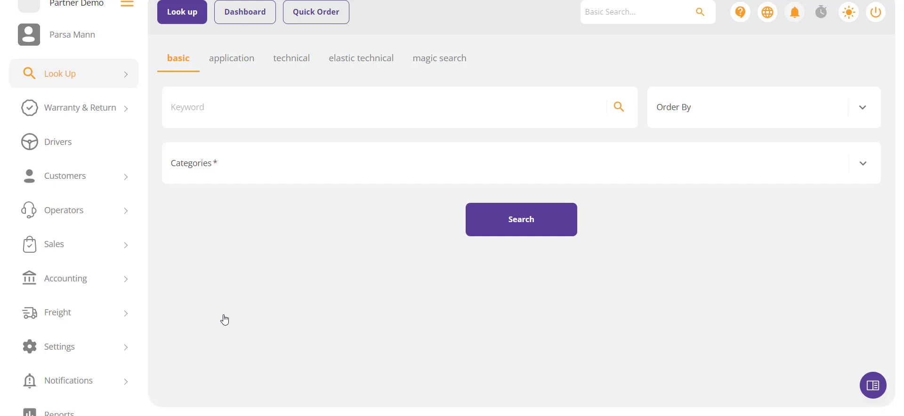
pyautogui.click(194, 168)
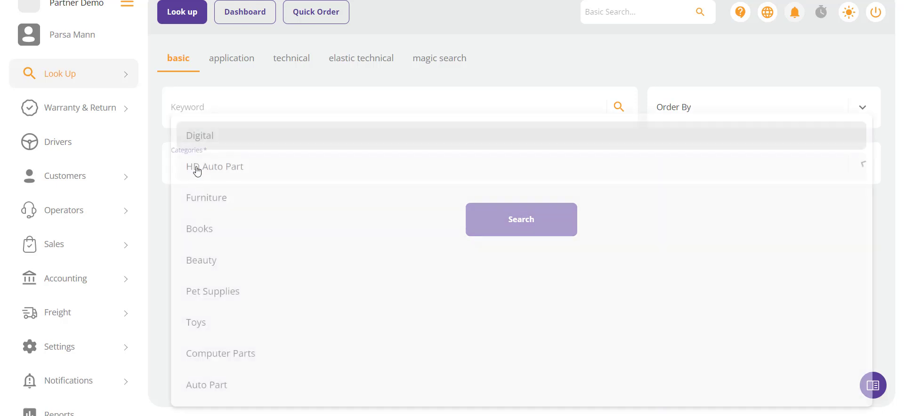
pyautogui.click(232, 144)
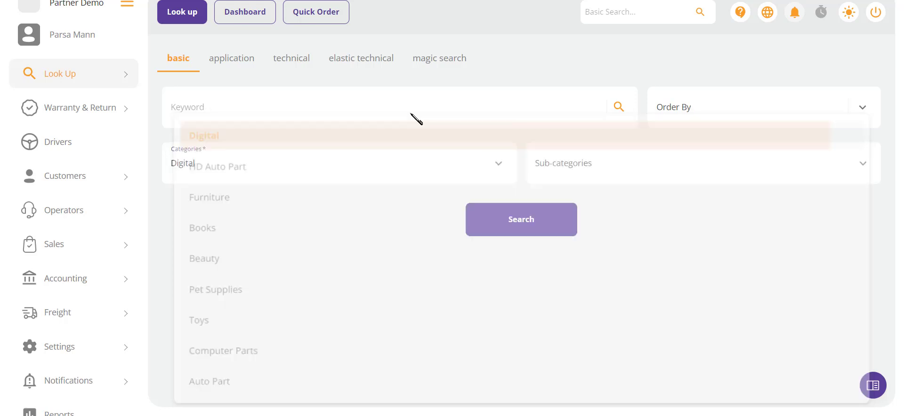
pyautogui.click(635, 164)
pyautogui.click(594, 190)
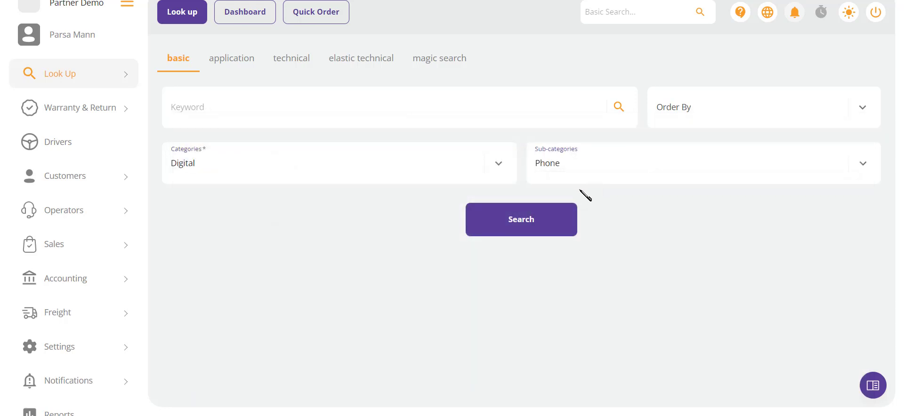
pyautogui.click(538, 217)
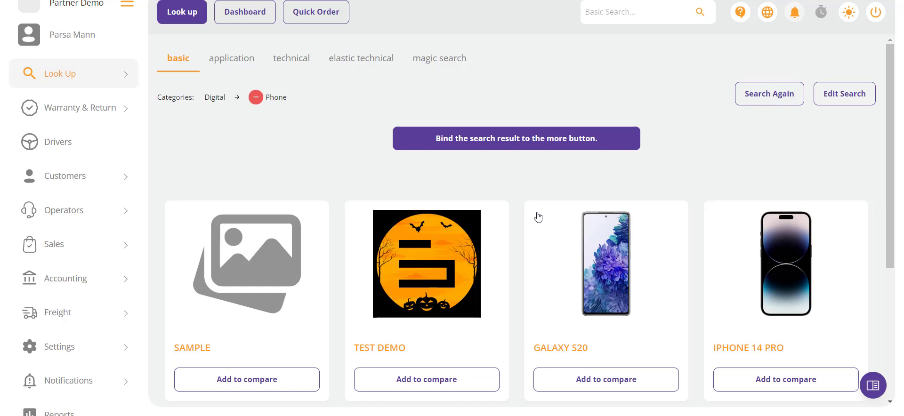
pyautogui.click(527, 146)
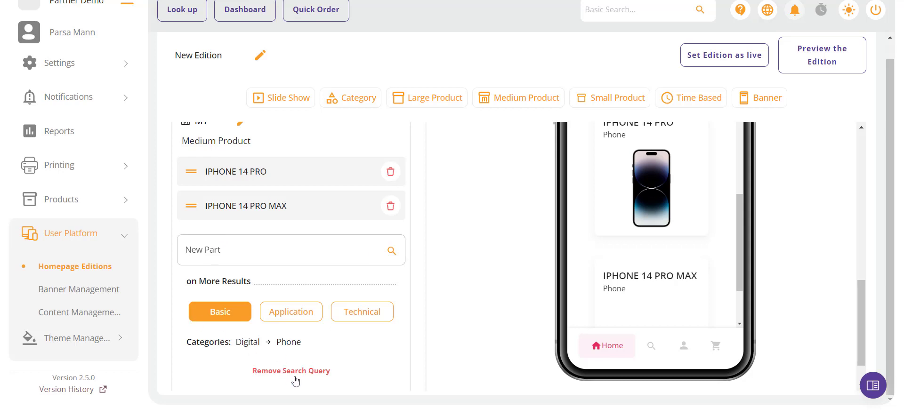
pyautogui.scroll(3, 282, 236)
pyautogui.click(301, 222)
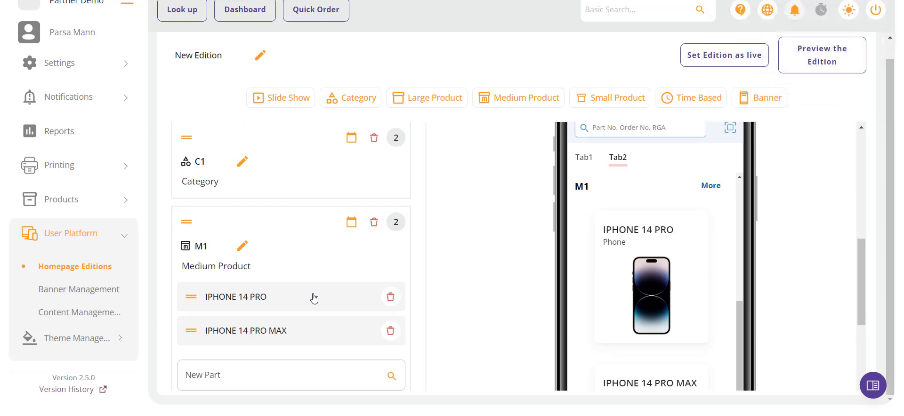
# Step: Add a Time Based component titled Time1 to Tab2
pyautogui.click(691, 98)
pyautogui.click(312, 250)
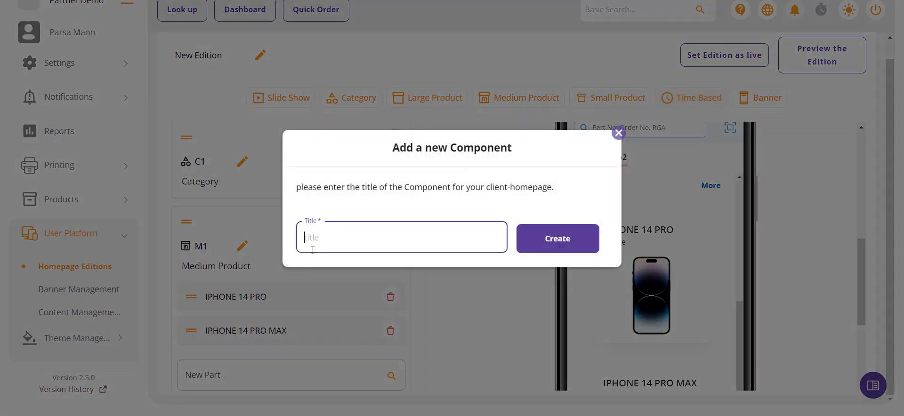
pyautogui.write('Time1')
pyautogui.click(532, 245)
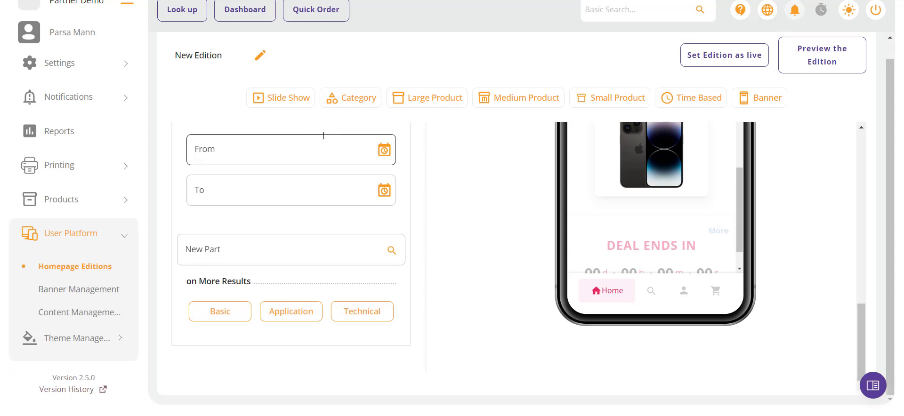
# Step: Set Time1's display period from 2023/11/29 00:00 to 2023/11/30 00:59
pyautogui.click(383, 151)
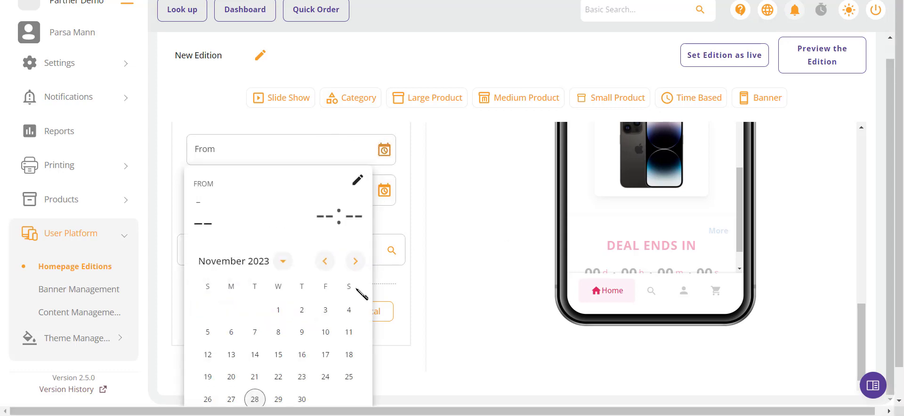
pyautogui.click(278, 399)
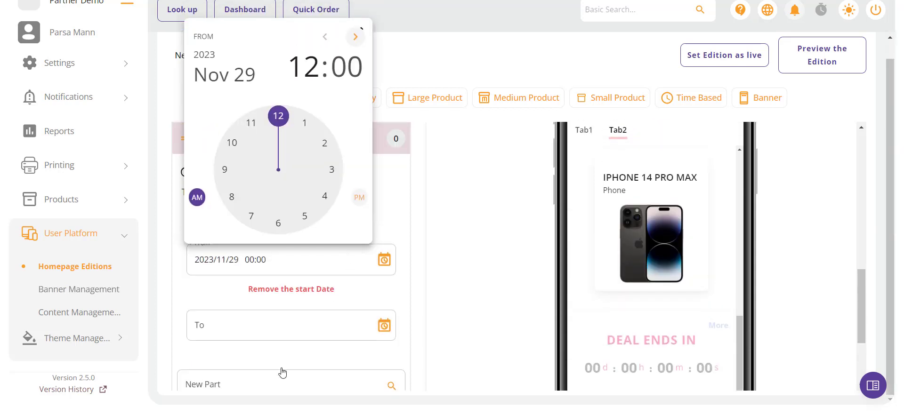
pyautogui.click(281, 113)
pyautogui.click(279, 114)
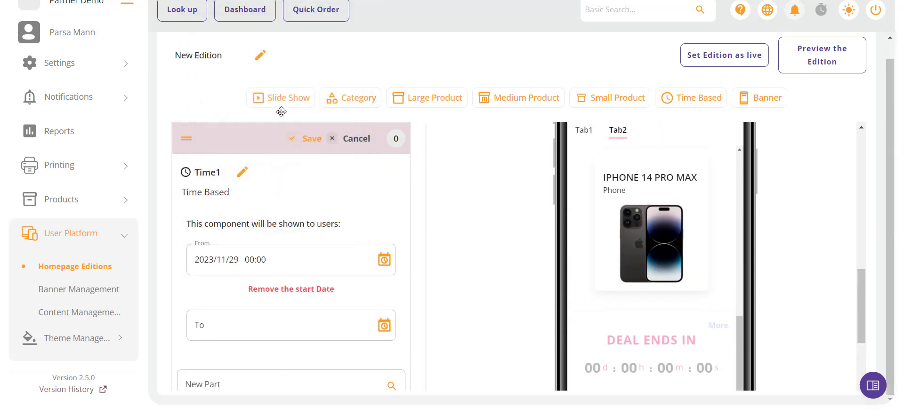
pyautogui.click(387, 332)
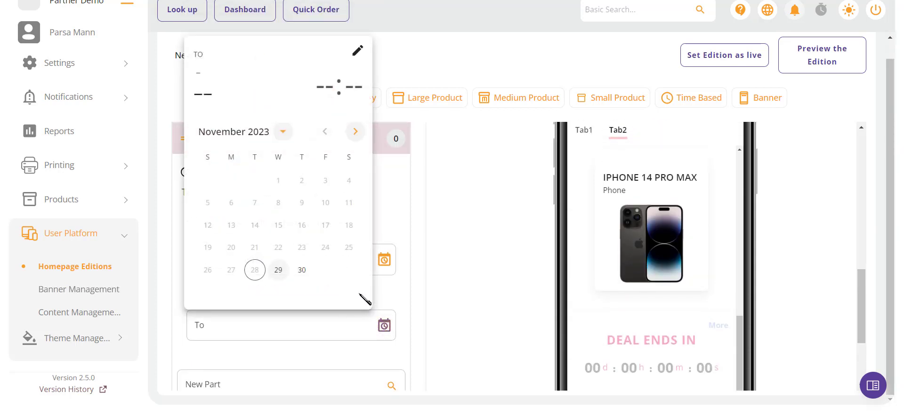
pyautogui.click(302, 271)
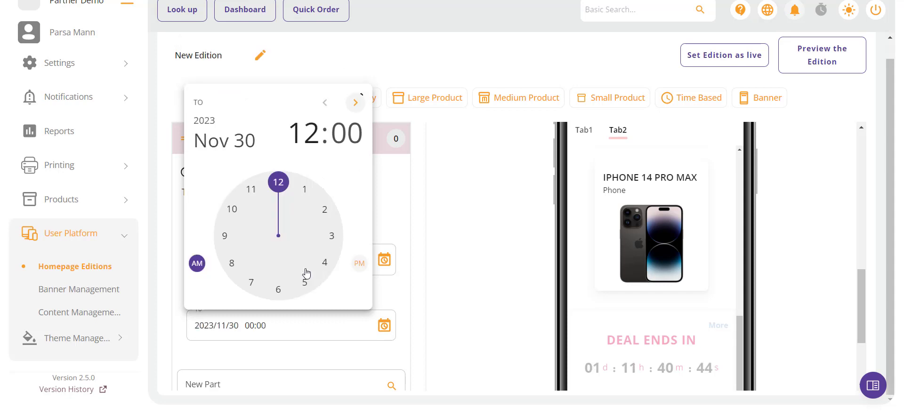
pyautogui.click(278, 182)
pyautogui.click(276, 182)
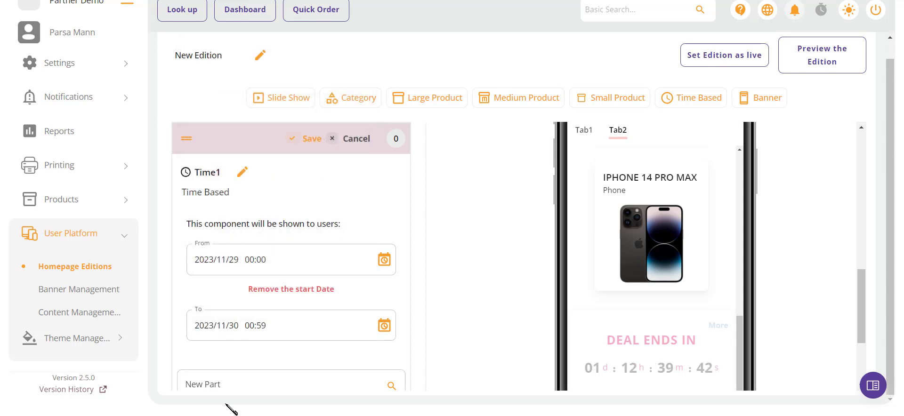
# Step: Add the TV001 part to component Time1 and save it
pyautogui.click(223, 384)
pyautogui.write('tv001')
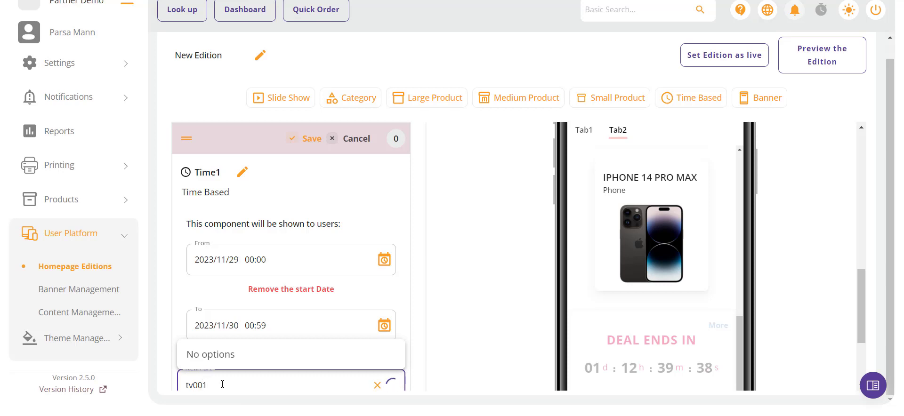
pyautogui.scroll(-1, 222, 384)
pyautogui.click(219, 383)
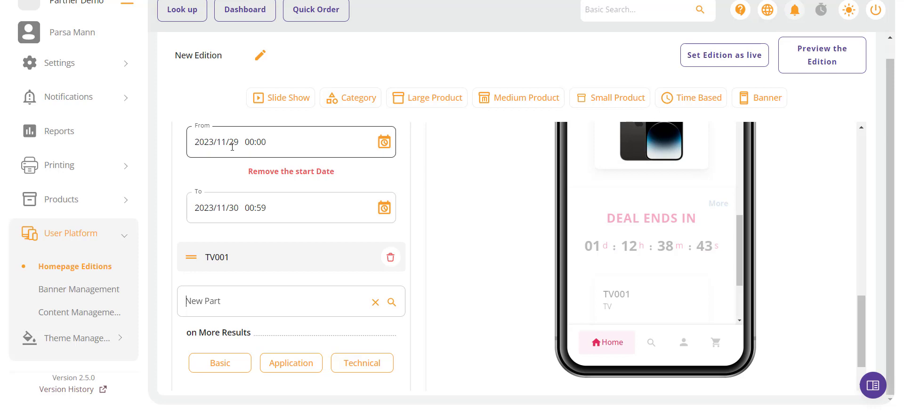
pyautogui.scroll(3, 226, 149)
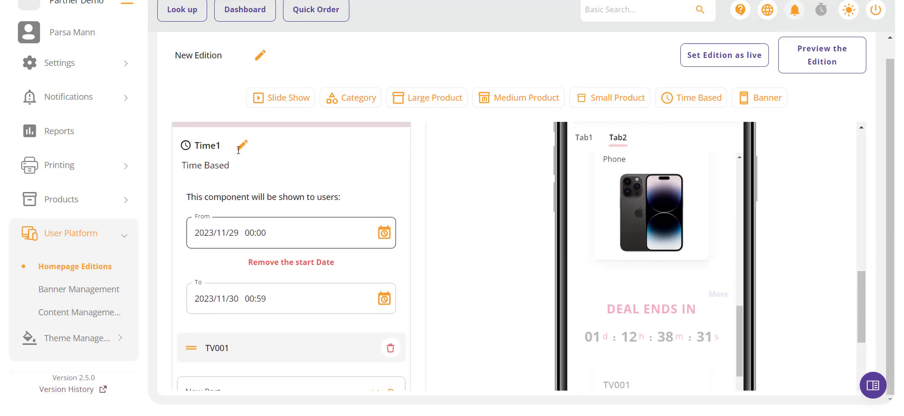
pyautogui.click(292, 168)
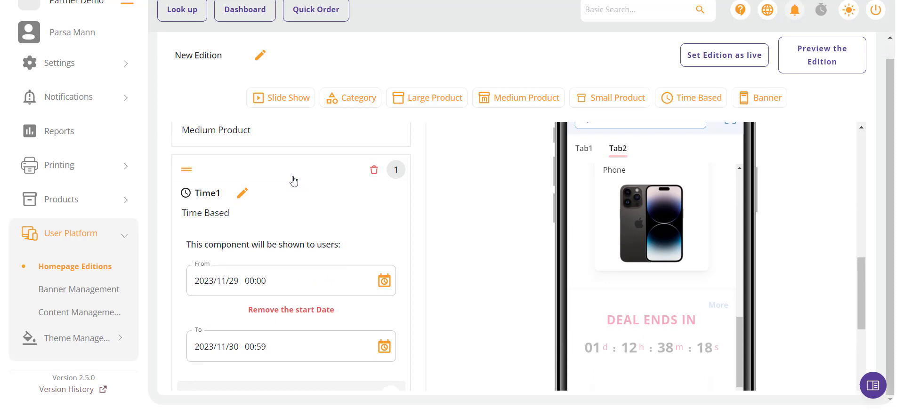
# Step: Collapse the tabs list to review Tab2 in the phone preview, and set New Edition as live
pyautogui.scroll(6, 294, 181)
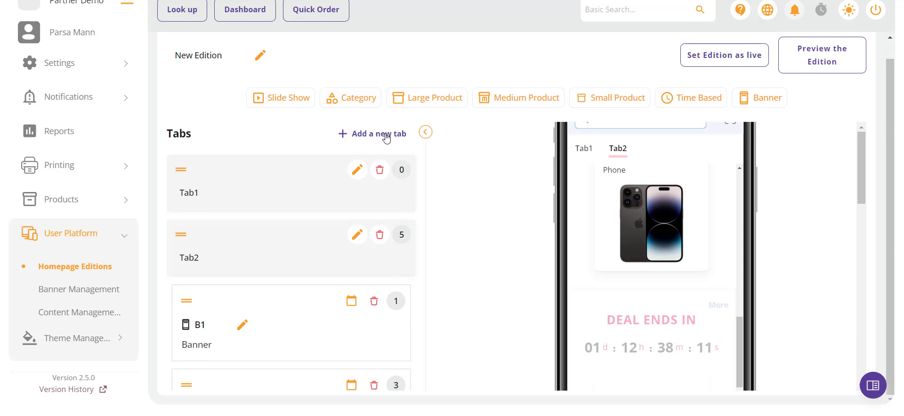
pyautogui.click(425, 132)
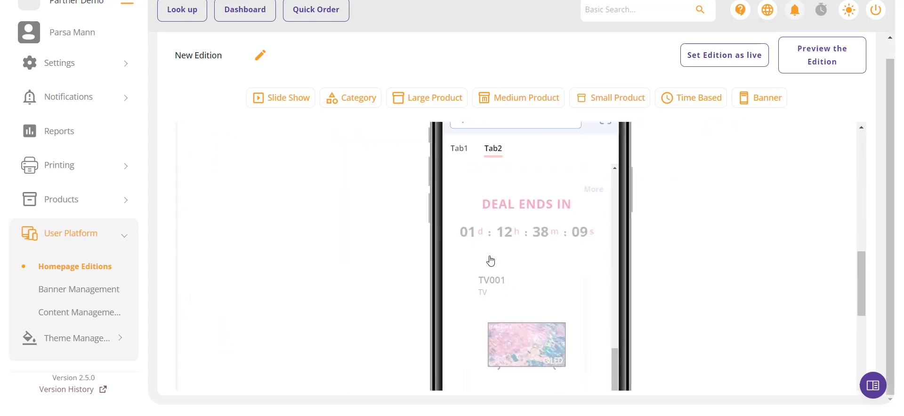
pyautogui.scroll(5, 490, 259)
pyautogui.scroll(4, 493, 266)
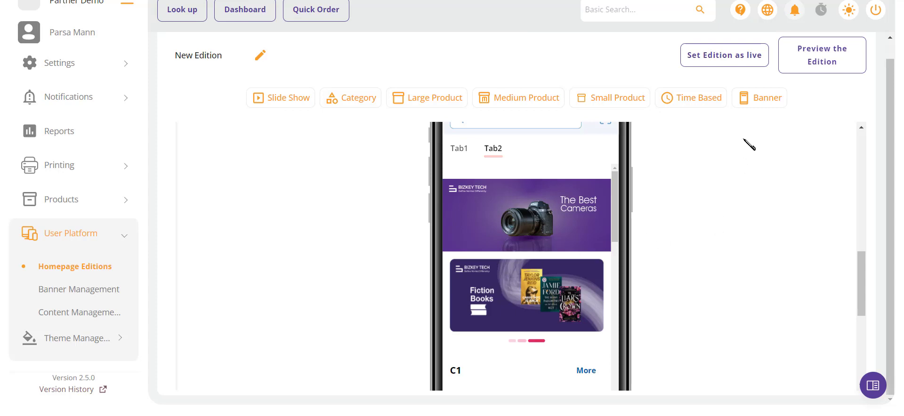
pyautogui.click(727, 62)
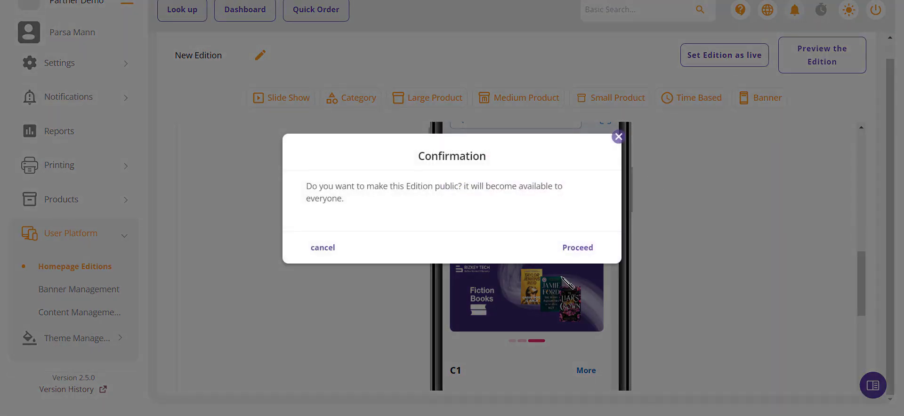
pyautogui.click(567, 258)
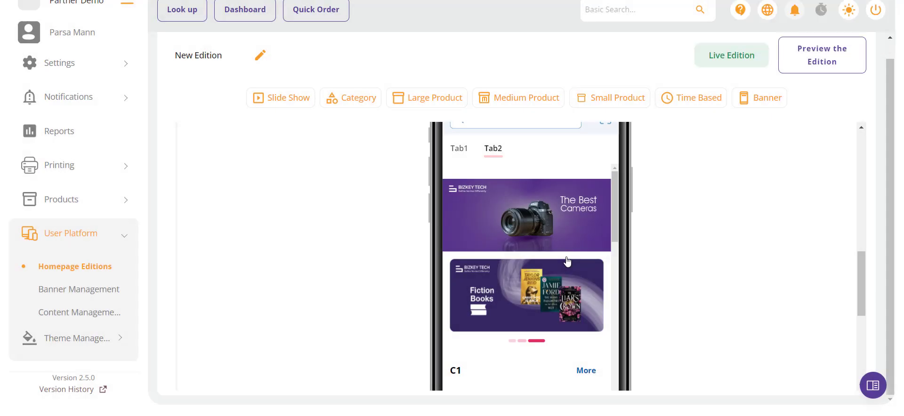
# Step: Return to the homepage editions list, open Test Edition's preview and examine its slide show, product and category components
pyautogui.hotkey('alt', 'Left')
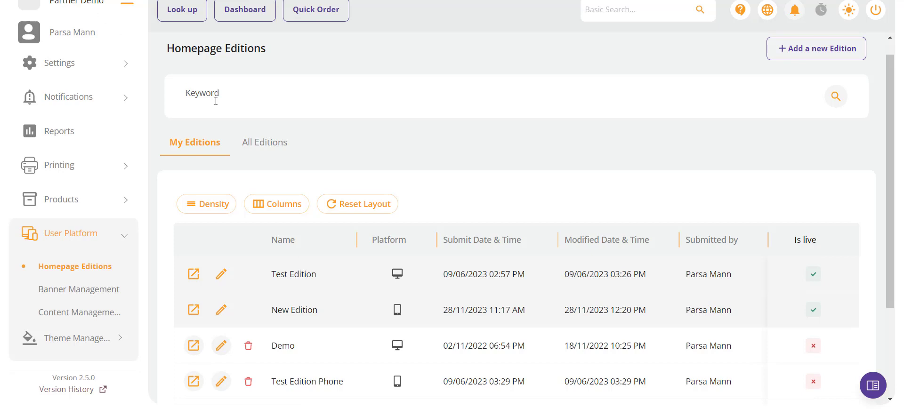
pyautogui.click(193, 275)
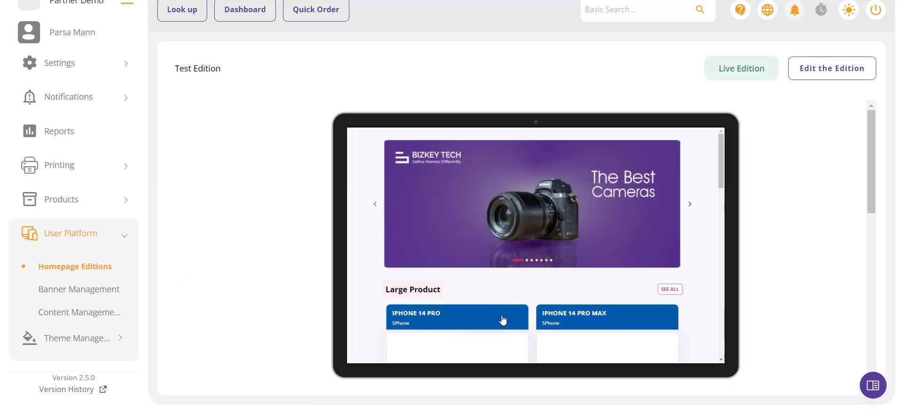
pyautogui.scroll(-1, 502, 320)
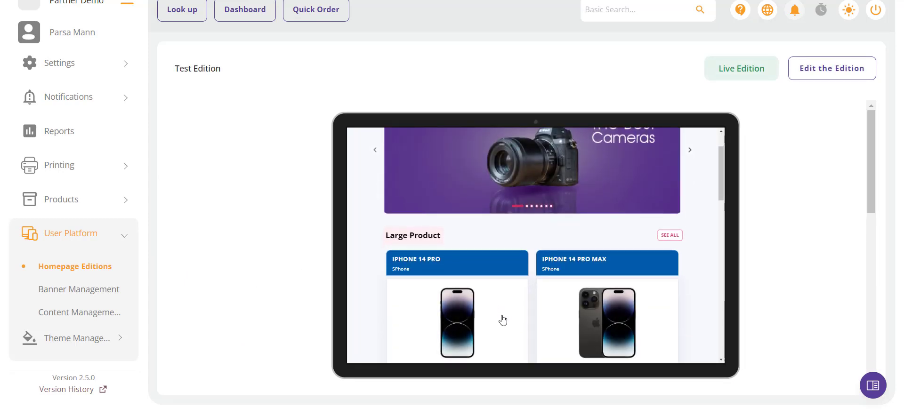
pyautogui.scroll(-1, 503, 320)
pyautogui.scroll(-1, 502, 321)
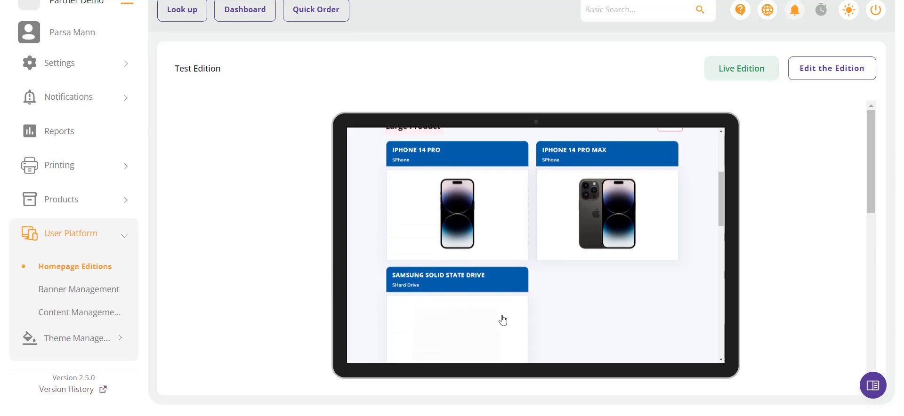
pyautogui.scroll(-2, 503, 321)
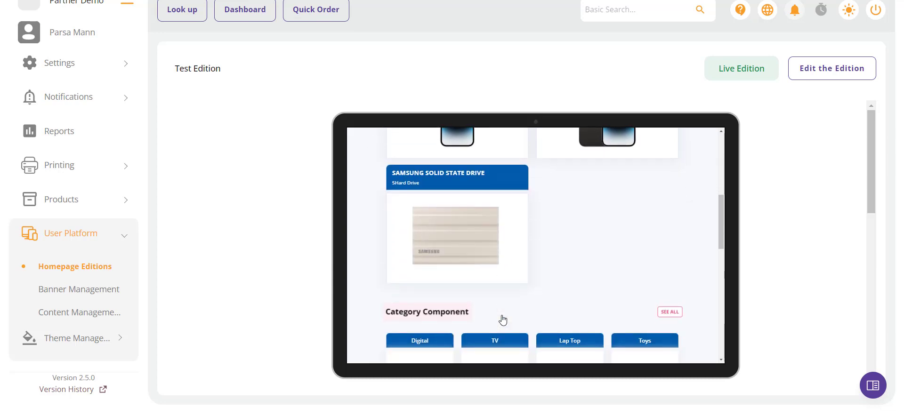
pyautogui.scroll(5, 503, 320)
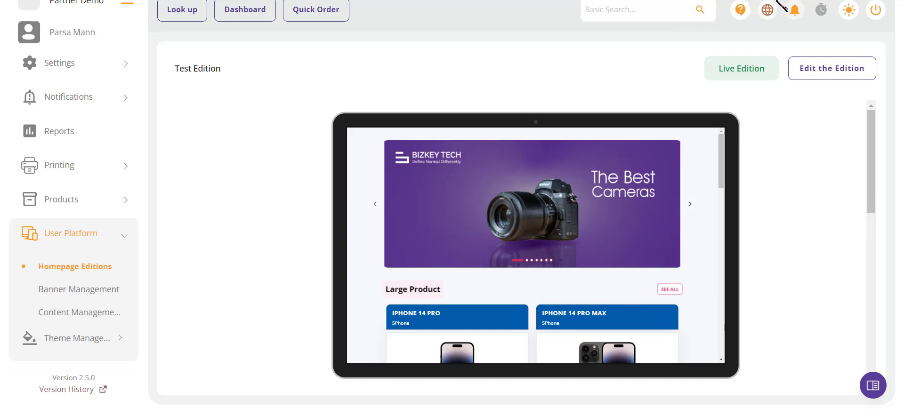
# Step: Open the clients' live homepages view, search customers for dunder and select the first dunder mifflin customer
pyautogui.click(767, 10)
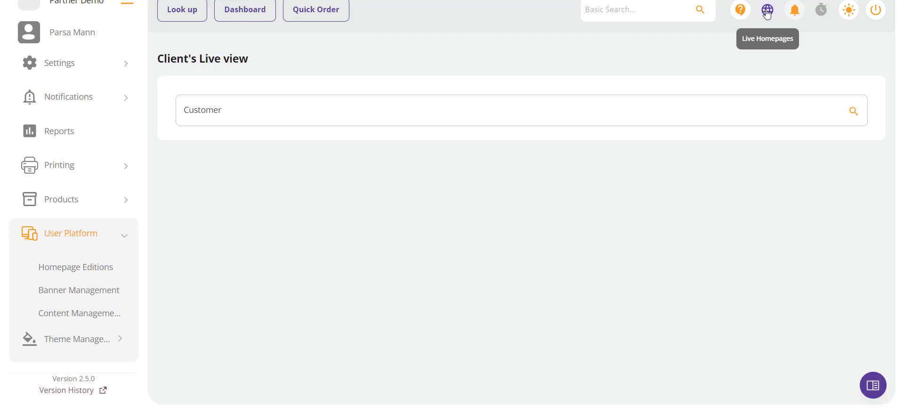
pyautogui.click(302, 100)
pyautogui.write('d')
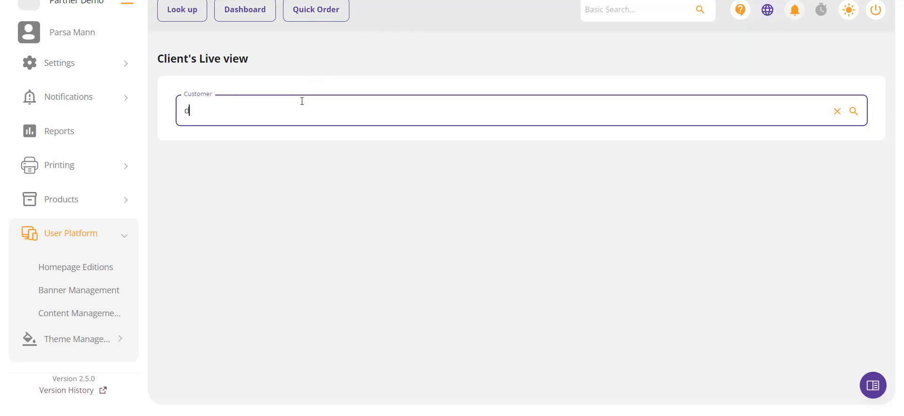
pyautogui.write('under')
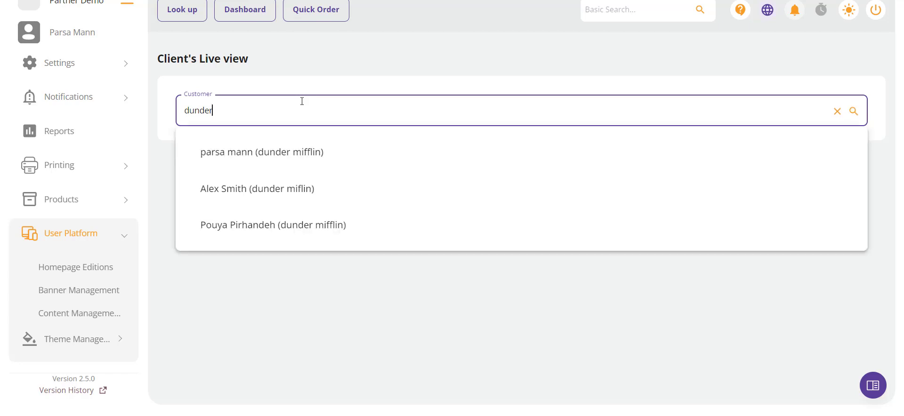
pyautogui.click(290, 151)
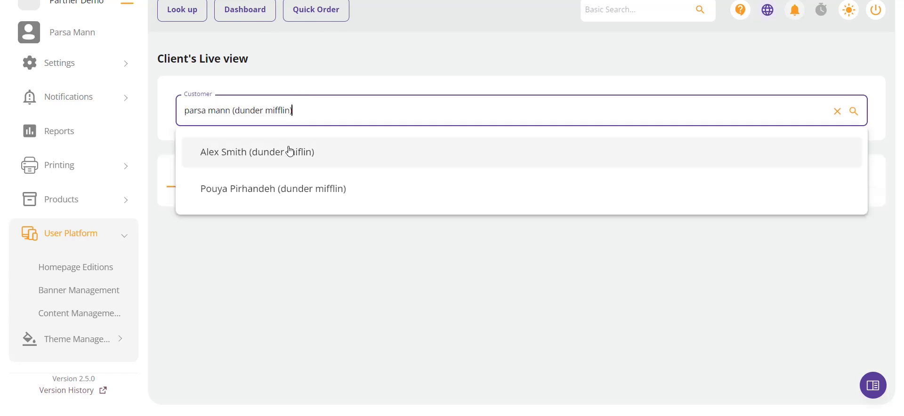
pyautogui.click(282, 275)
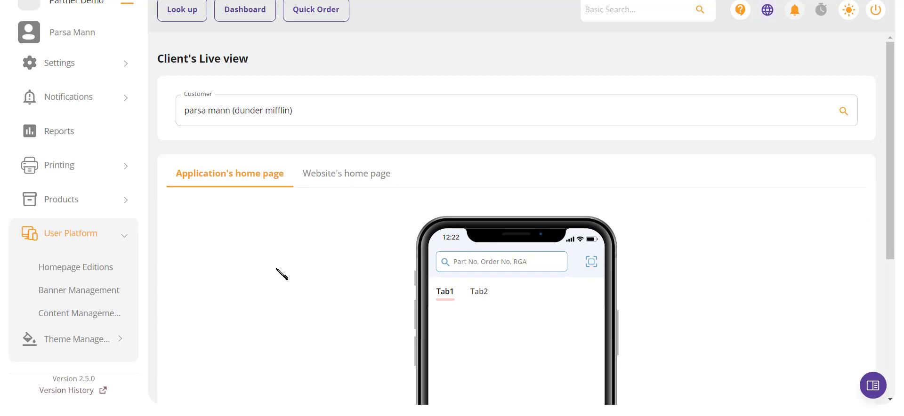
# Step: Examine the category and product components on Tab2 of the customer's live application home page
pyautogui.scroll(-3, 282, 275)
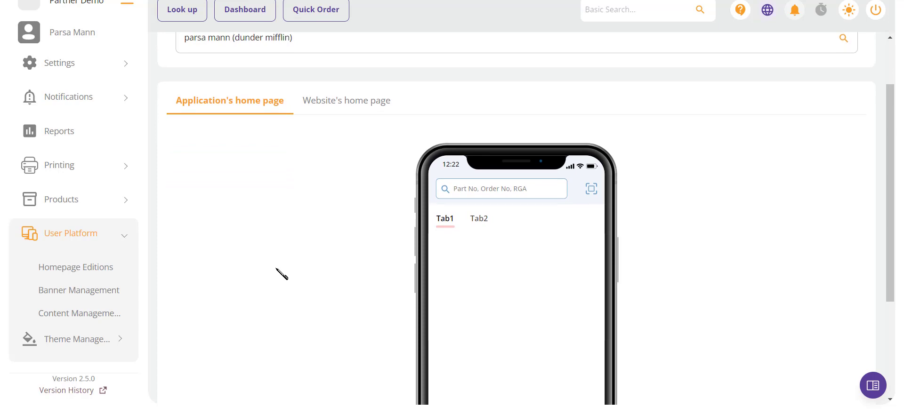
pyautogui.click(480, 218)
pyautogui.scroll(-3, 492, 270)
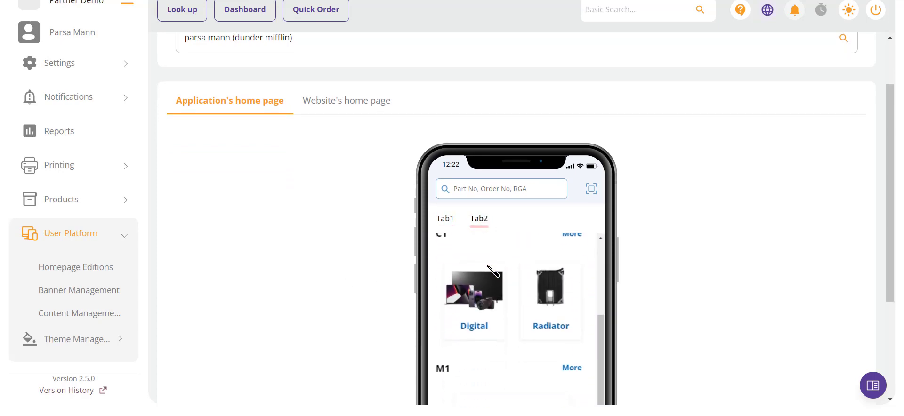
pyautogui.scroll(-3, 492, 270)
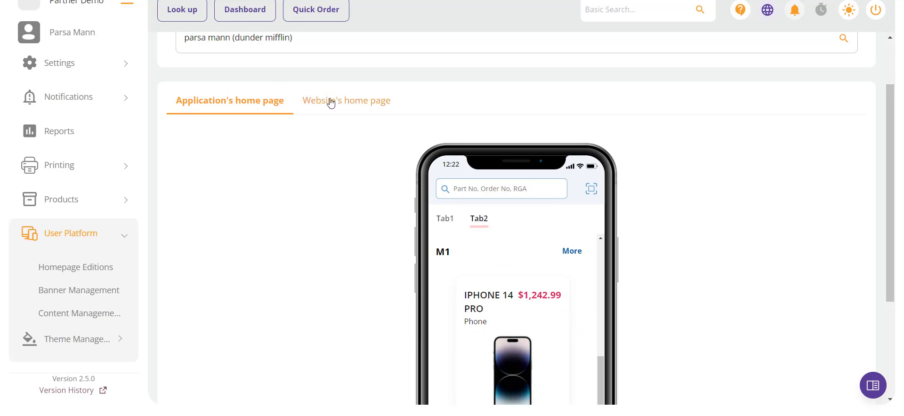
# Step: Switch to the customer's live website home page and examine its large product, category and medium product components
pyautogui.click(331, 103)
pyautogui.scroll(-5, 493, 256)
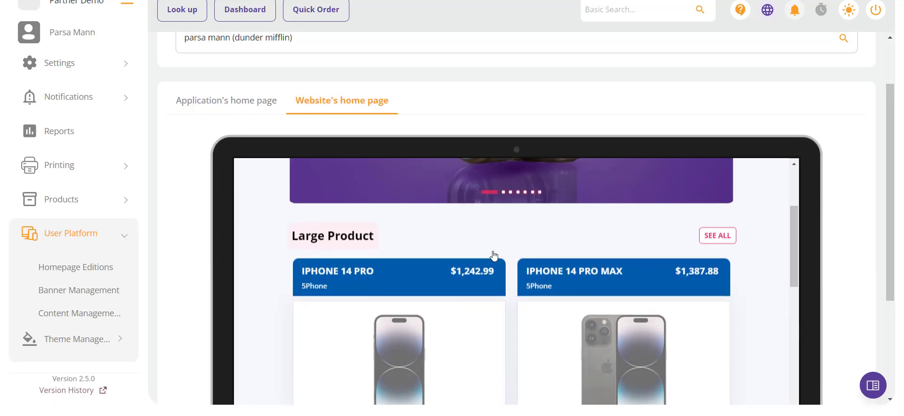
pyautogui.scroll(-8, 493, 255)
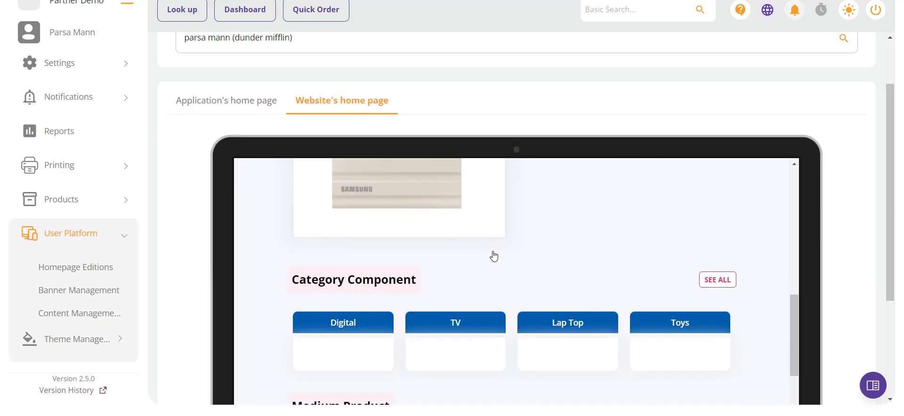
pyautogui.scroll(-5, 493, 256)
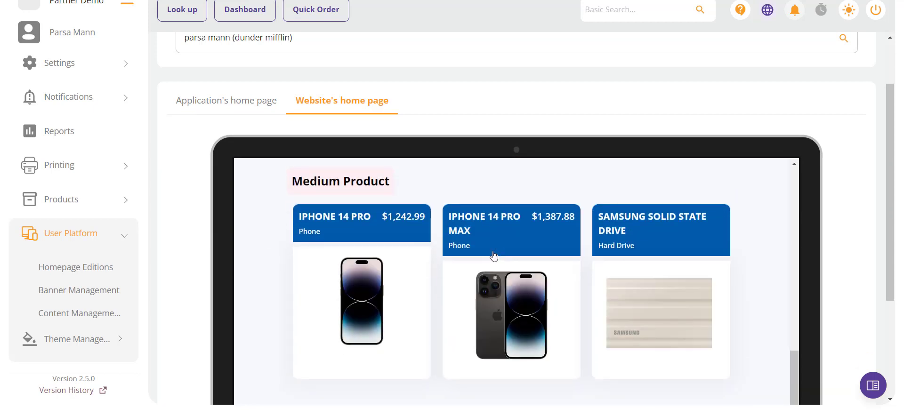